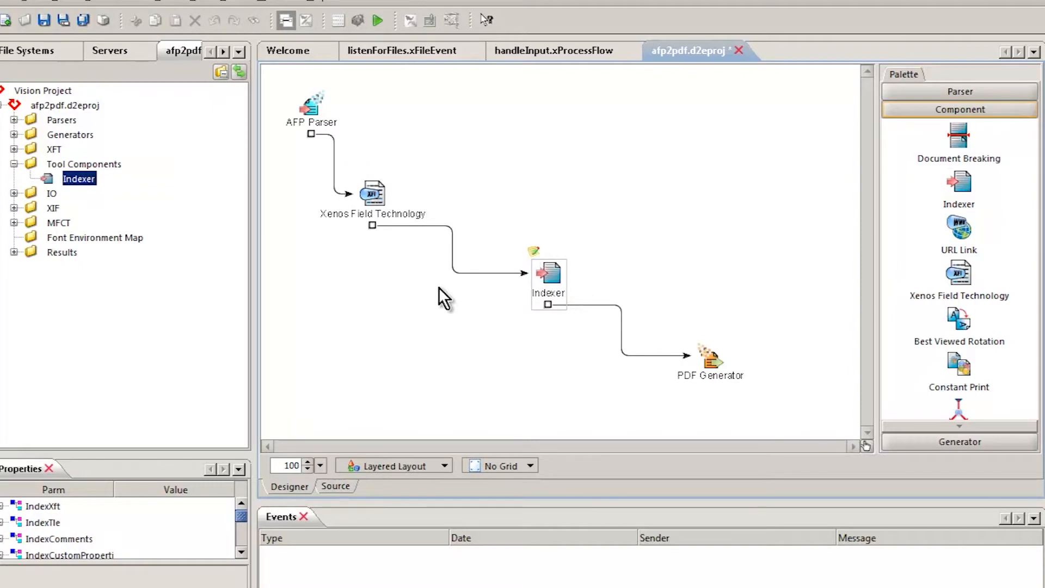
- Open the Xenos Field Technology component's XFT editor, maximize it, and fit the sample page to width
double_click(374, 194)
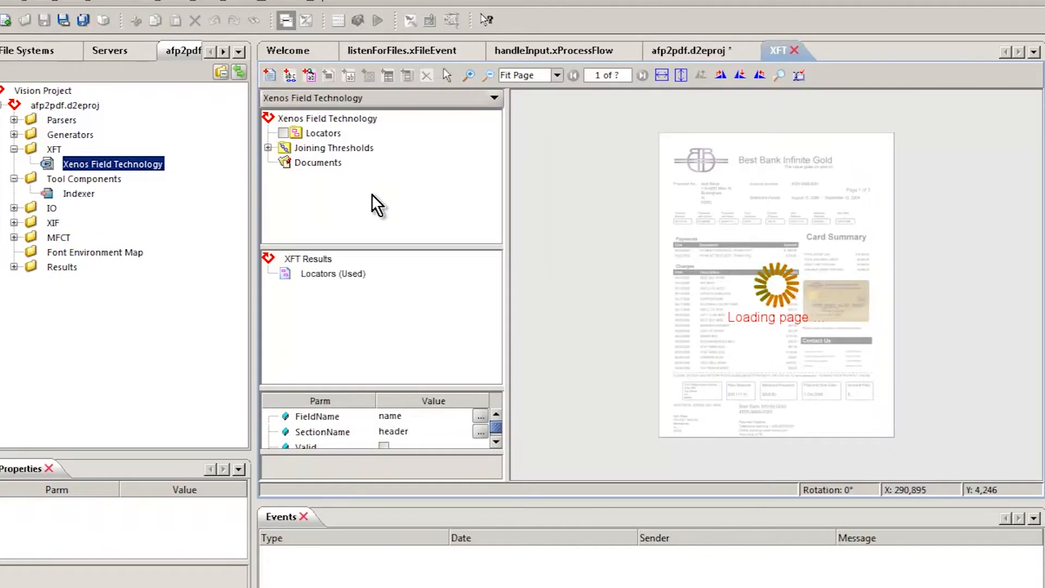
double_click(780, 48)
click(395, 76)
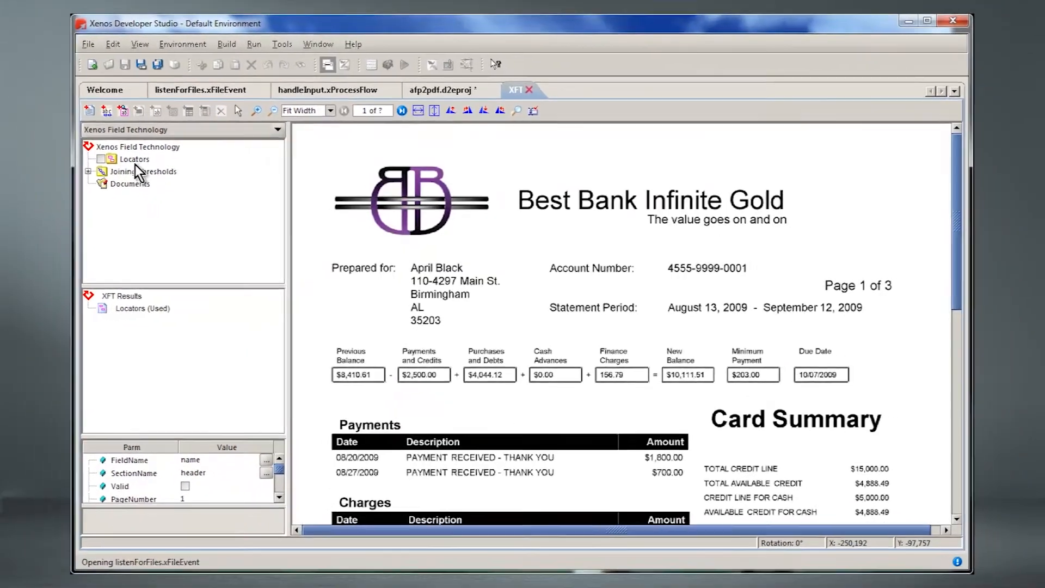
- Add a locator named firstPageLoc around the page number text, about 97,000 by 21,000, searching for the literal text "Page 1 of"
click(134, 159)
right_click(134, 159)
click(158, 172)
drag(806, 272, 913, 295)
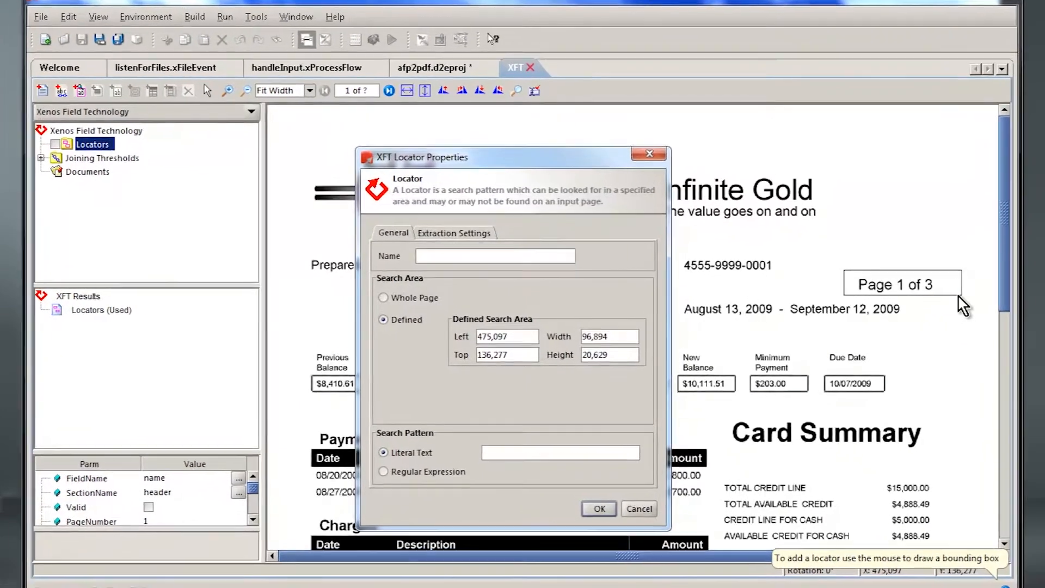
text(firstPageLoc)
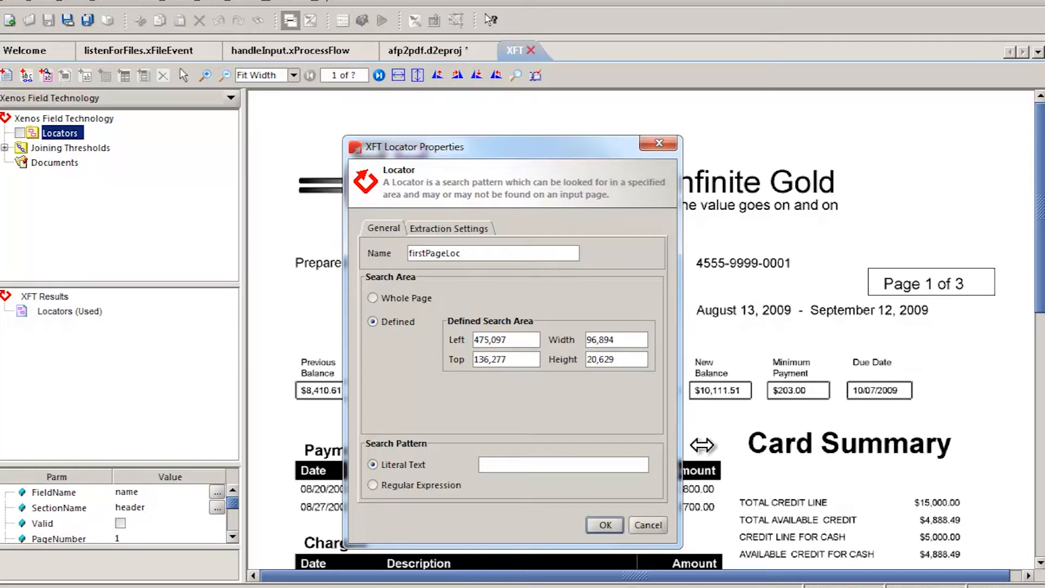
click(609, 464)
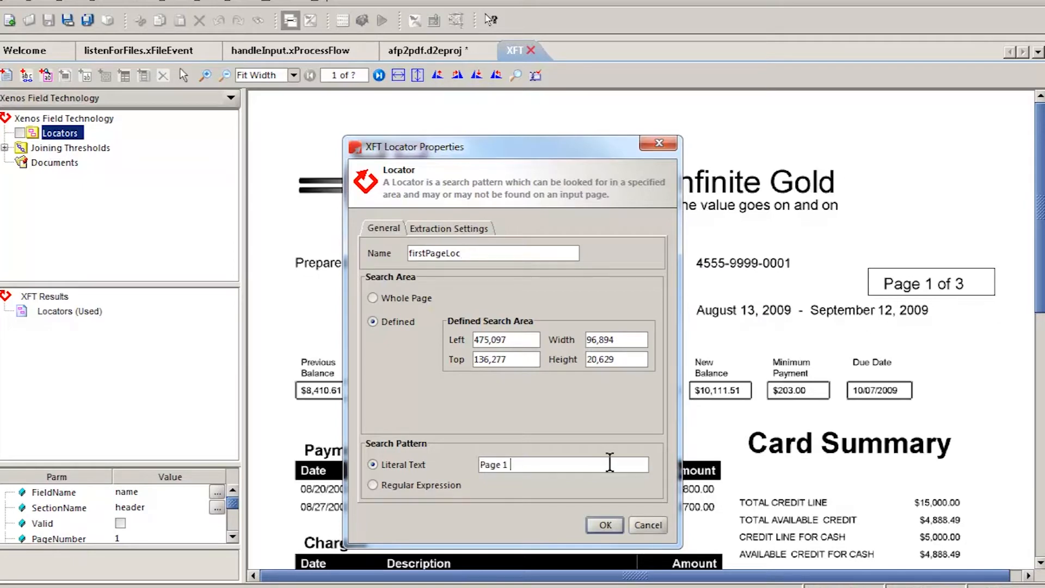
text(Page 1 of)
click(605, 525)
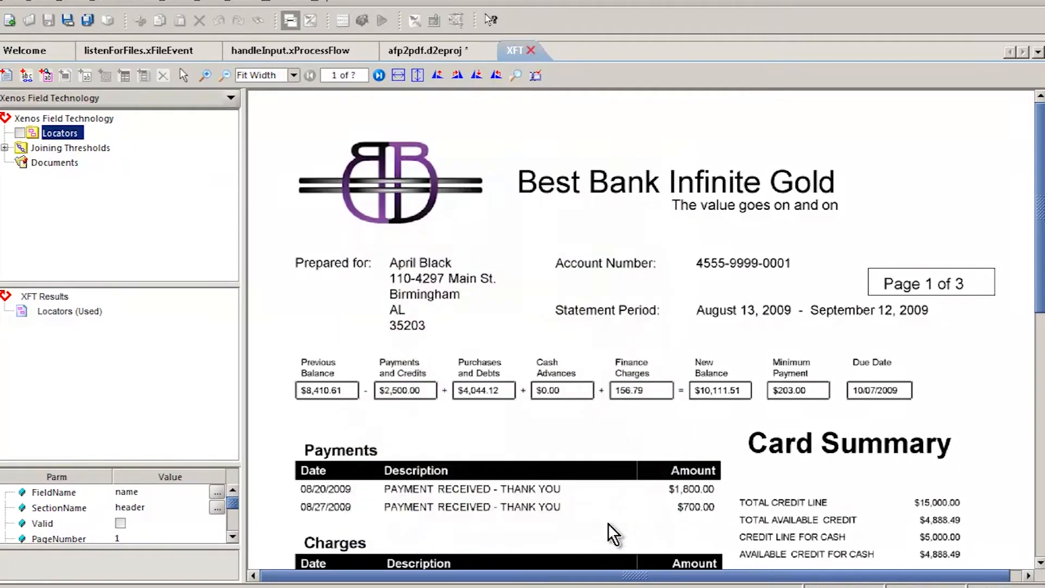
- Add a document named main to the XFT definition
right_click(50, 178)
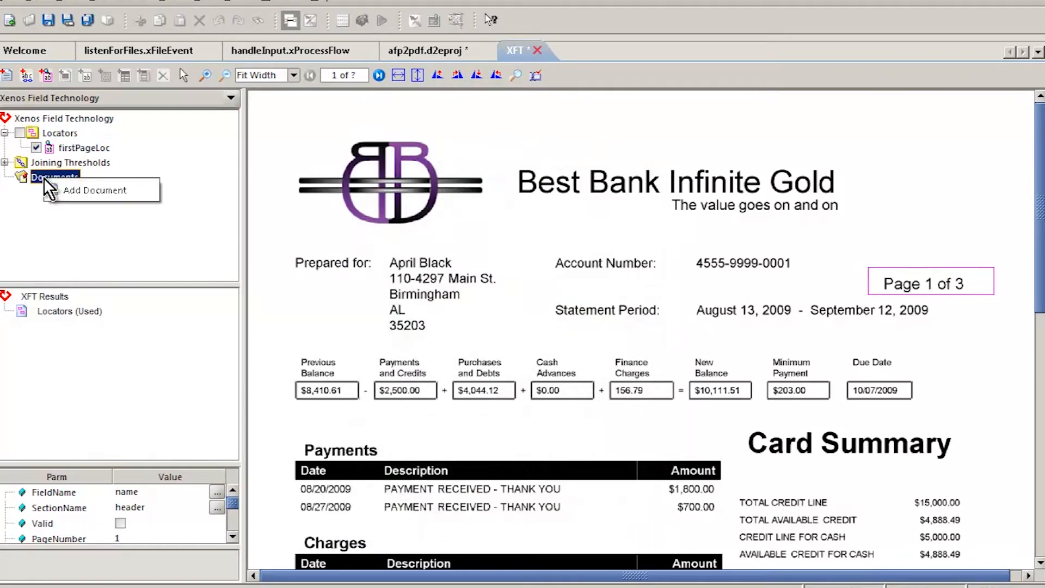
click(77, 190)
text(main)
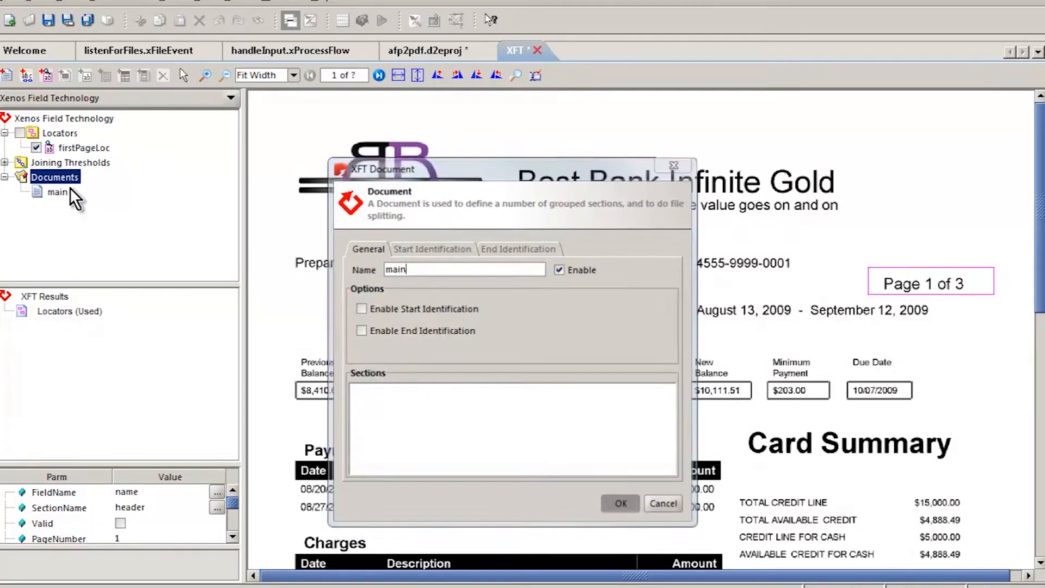
key(Return)
- Add a section named mainSec to document main, about 571,000 by 143,000, enclosing the customer details and balance boxes
right_click(47, 194)
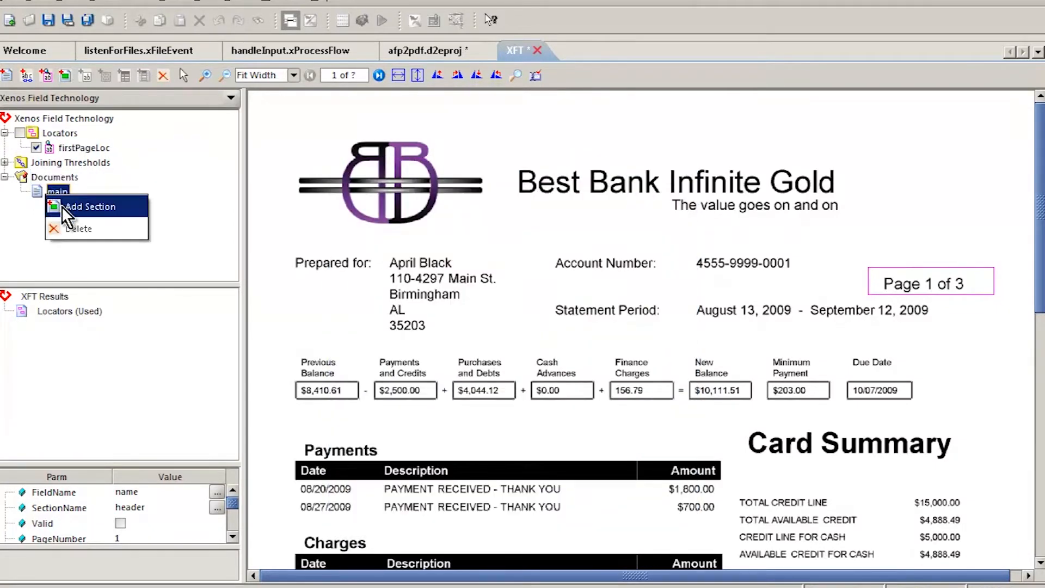
click(53, 206)
mouse_move(269, 238)
mouse_down()
mouse_move(931, 425)
mouse_move(1015, 425)
mouse_up()
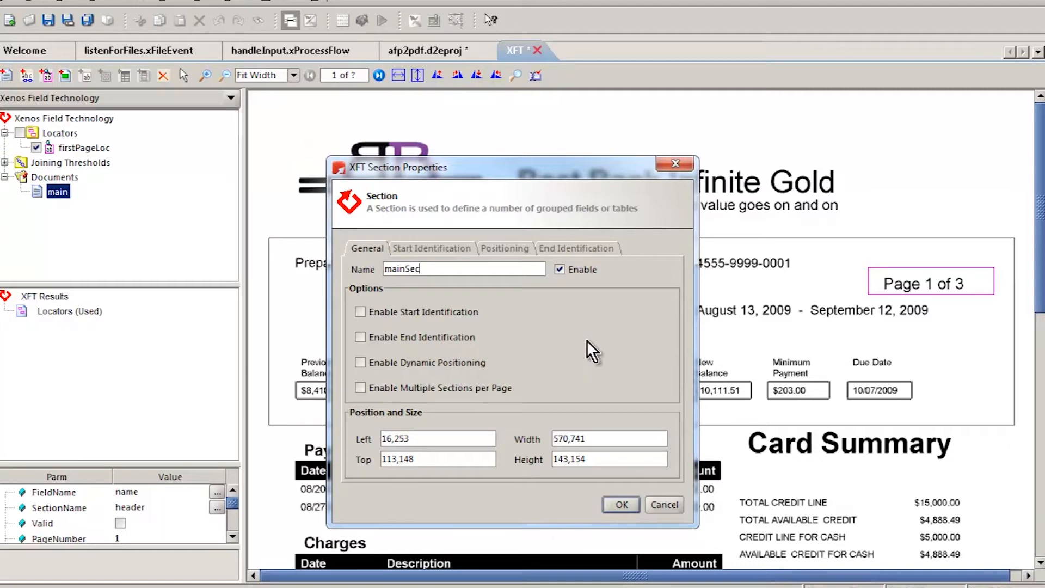
- Enable start identification for the mainSec section and use firstPageLoc as its identifying locator
click(432, 312)
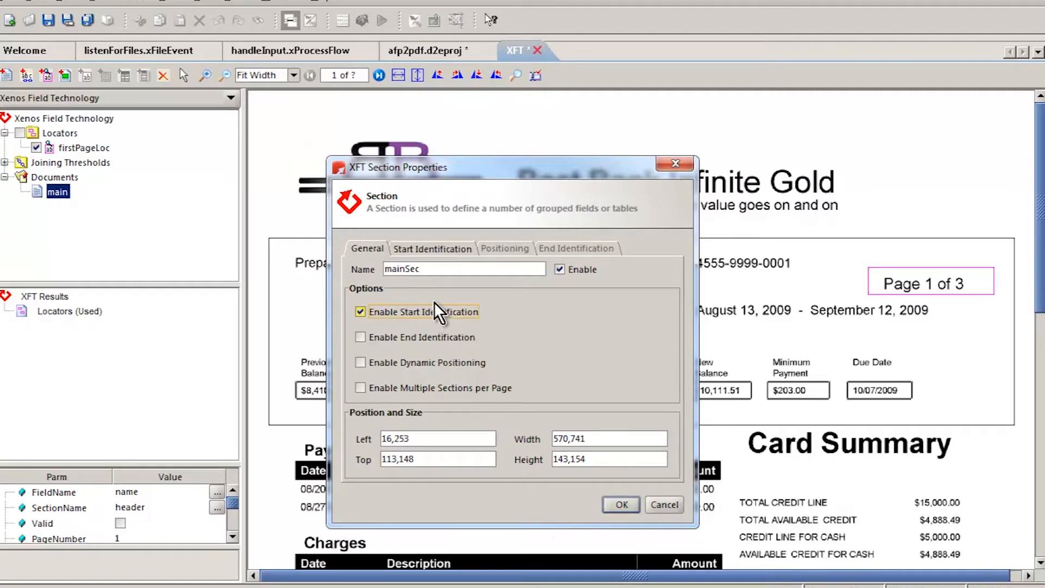
click(432, 249)
click(655, 301)
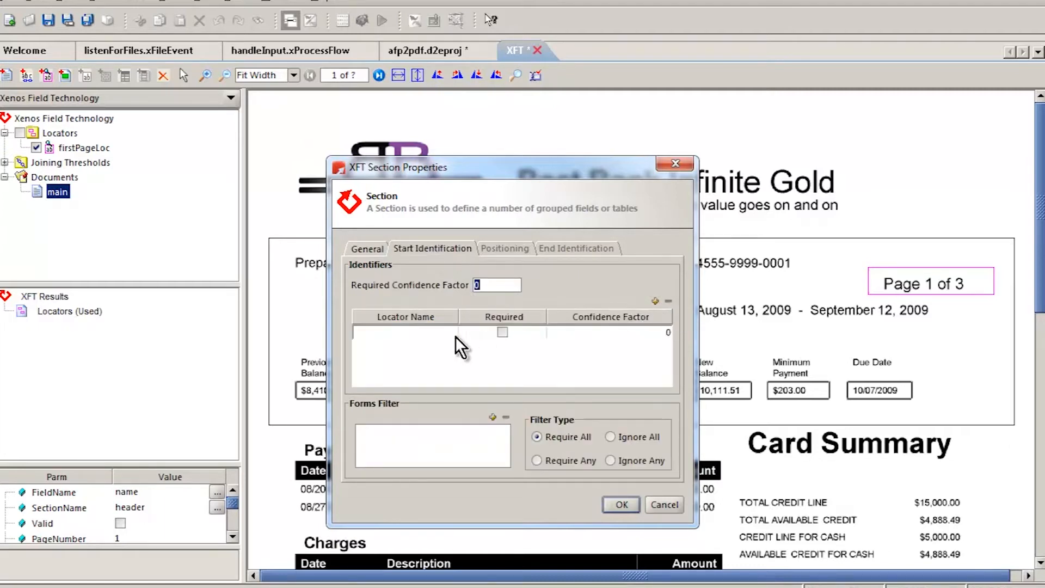
click(460, 334)
click(418, 346)
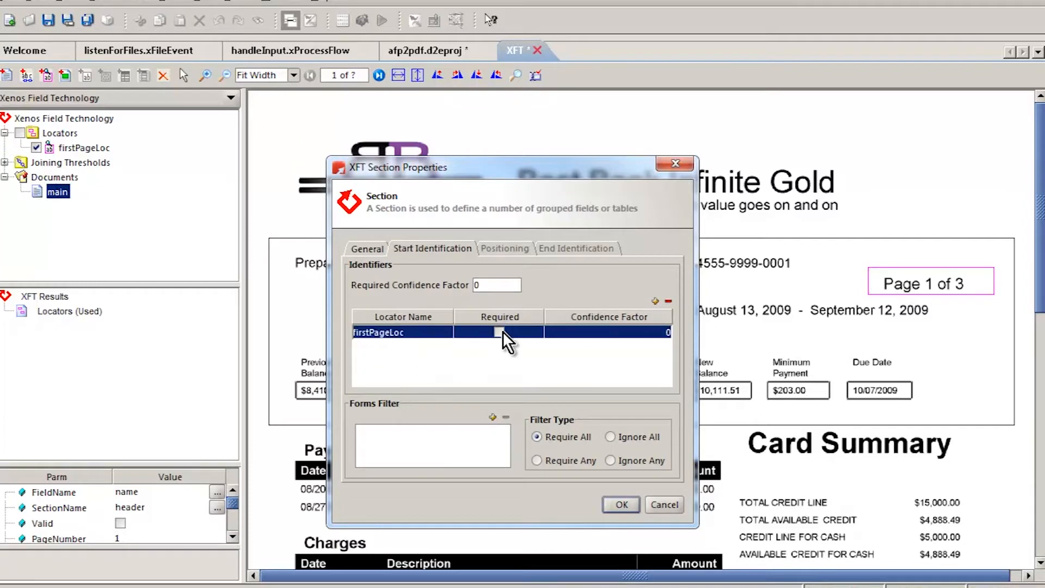
click(628, 507)
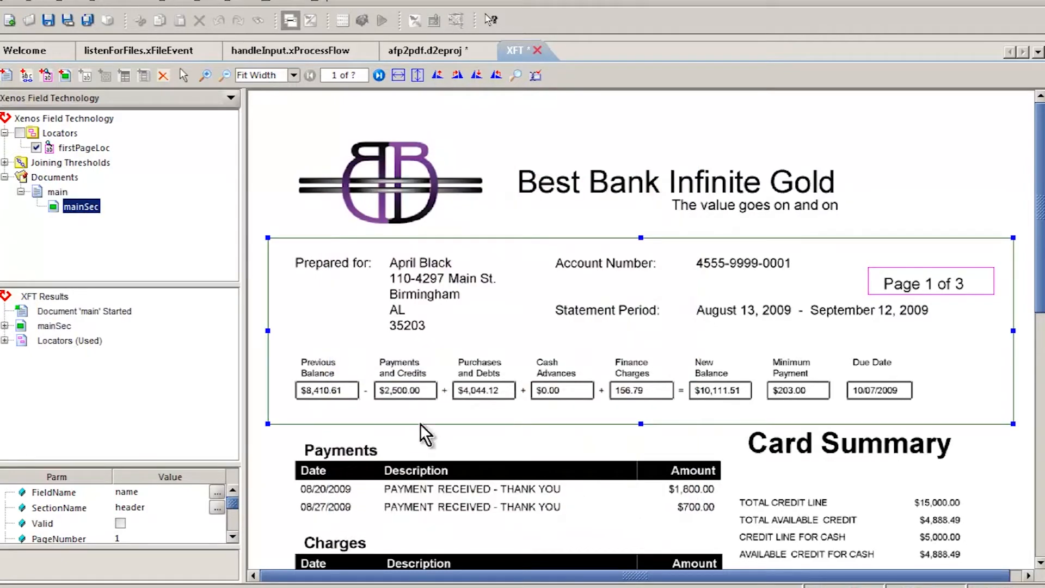
- Add a text field called name to mainSec, about 22,000 by 13,000, over the customer's first name
right_click(81, 206)
click(163, 238)
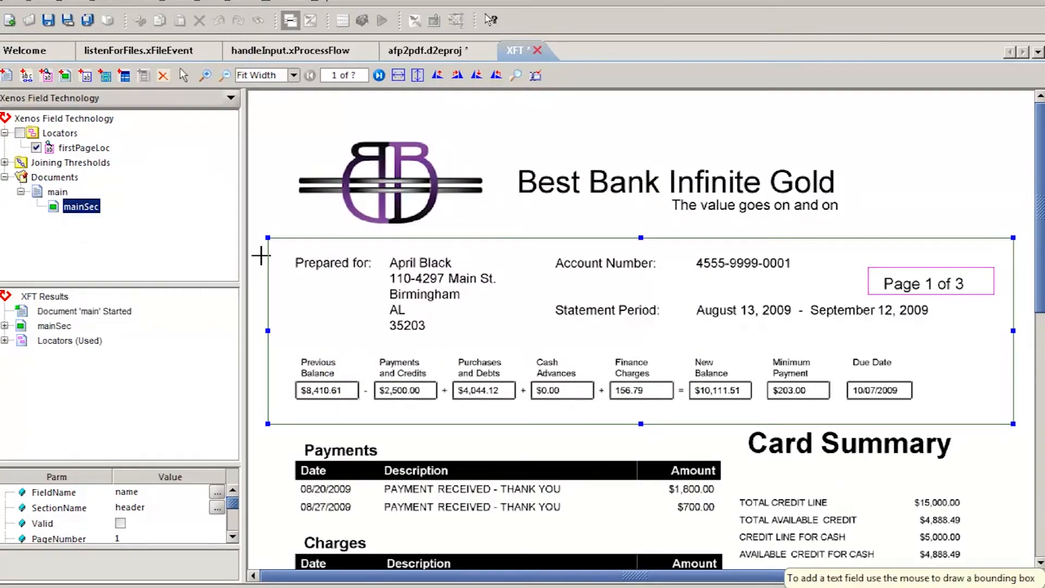
drag(379, 252, 421, 279)
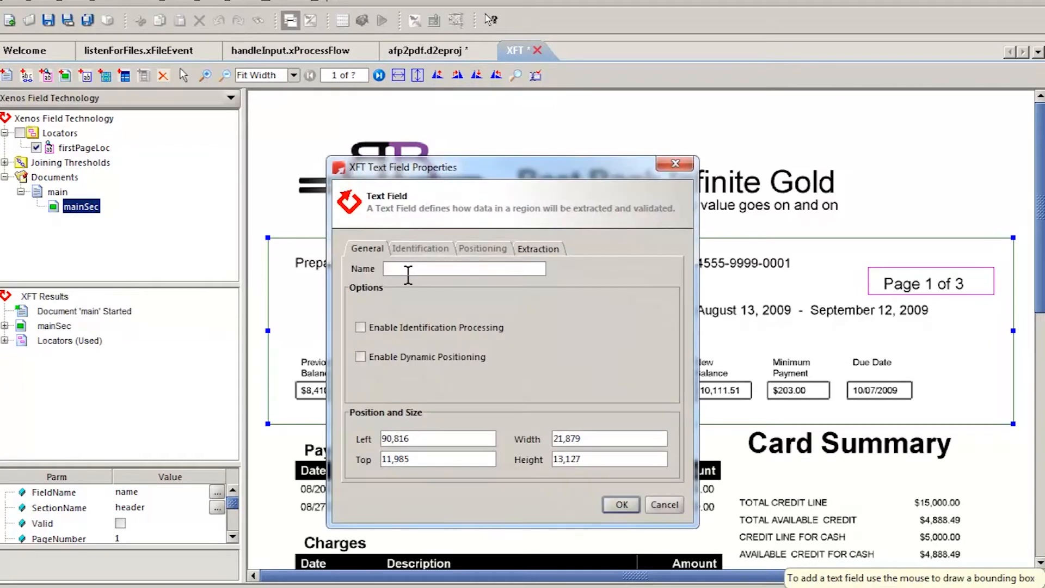
click(619, 505)
- Add a text field called acctNum to mainSec, about 163,000 by 14,000, over the account number value
right_click(87, 205)
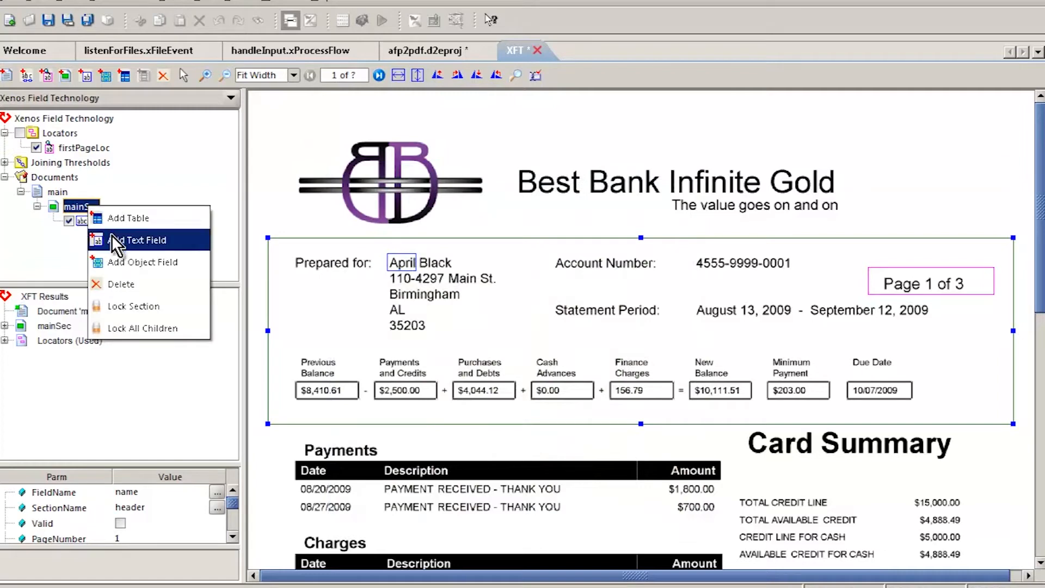
click(112, 234)
drag(687, 255, 904, 271)
text(acctNum)
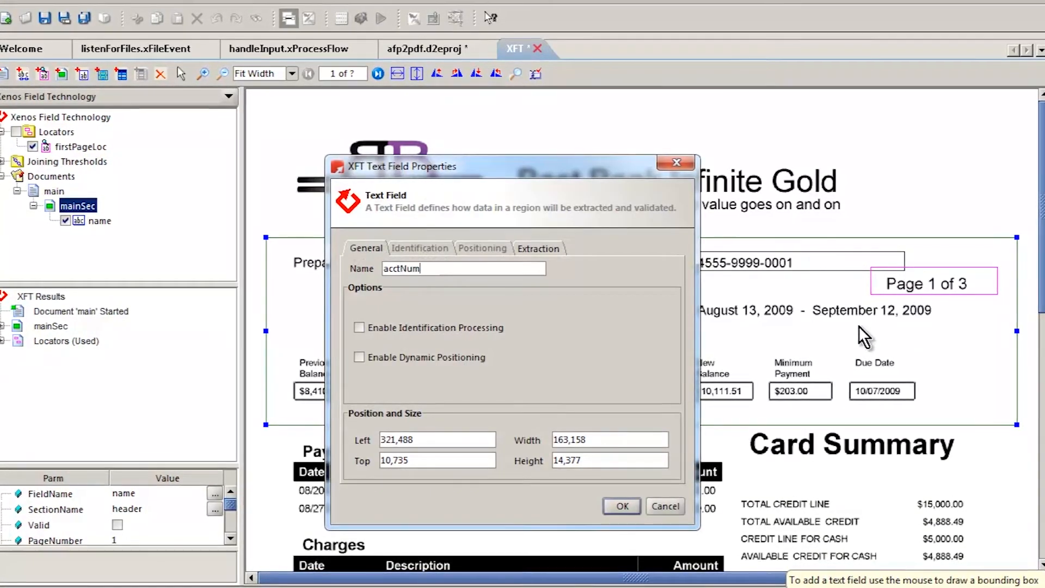
click(660, 506)
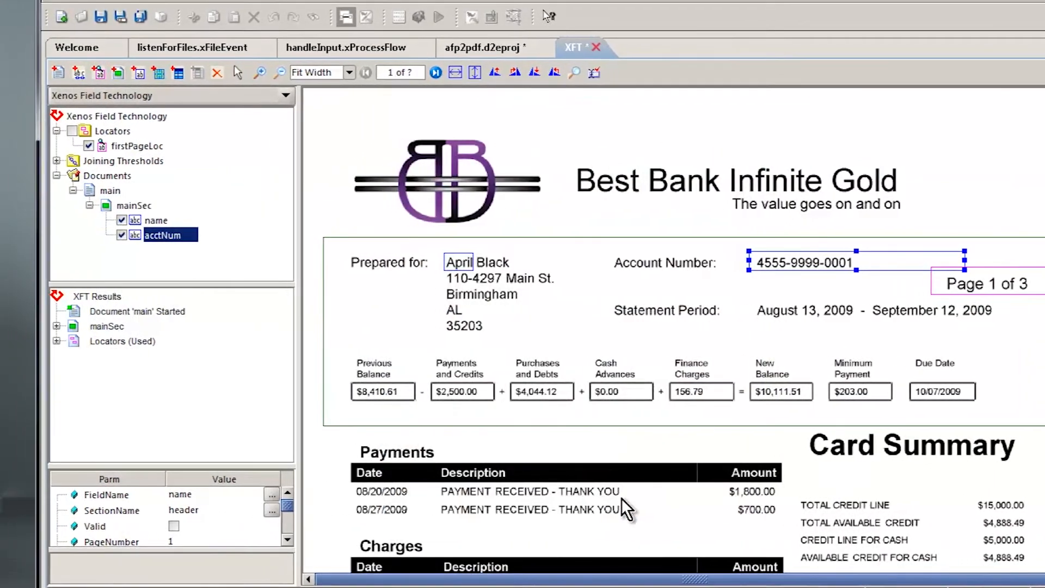
- Expand the mainSec results to examine what the name and acctNum fields extract
click(67, 326)
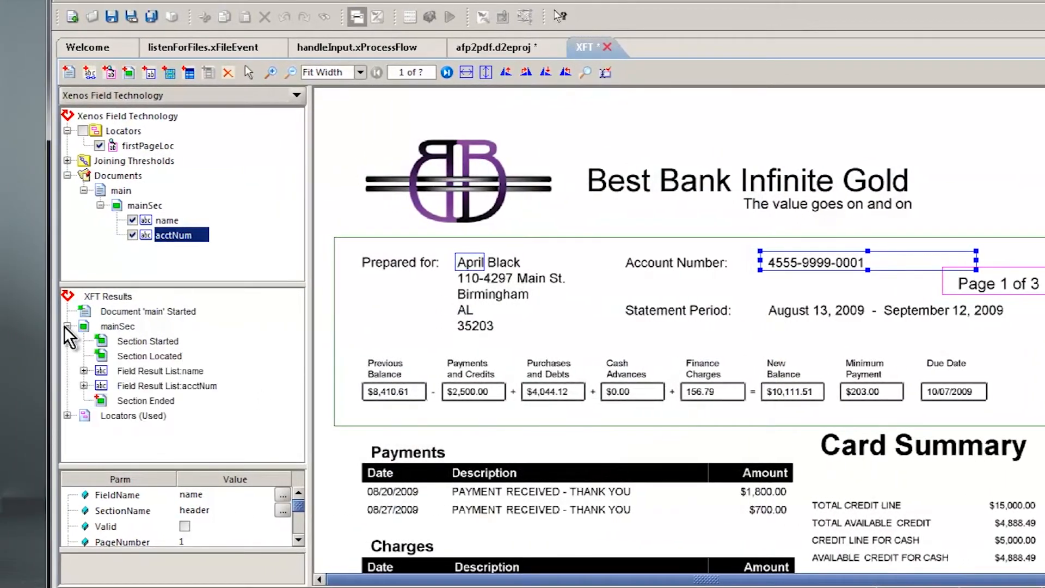
click(84, 371)
click(84, 401)
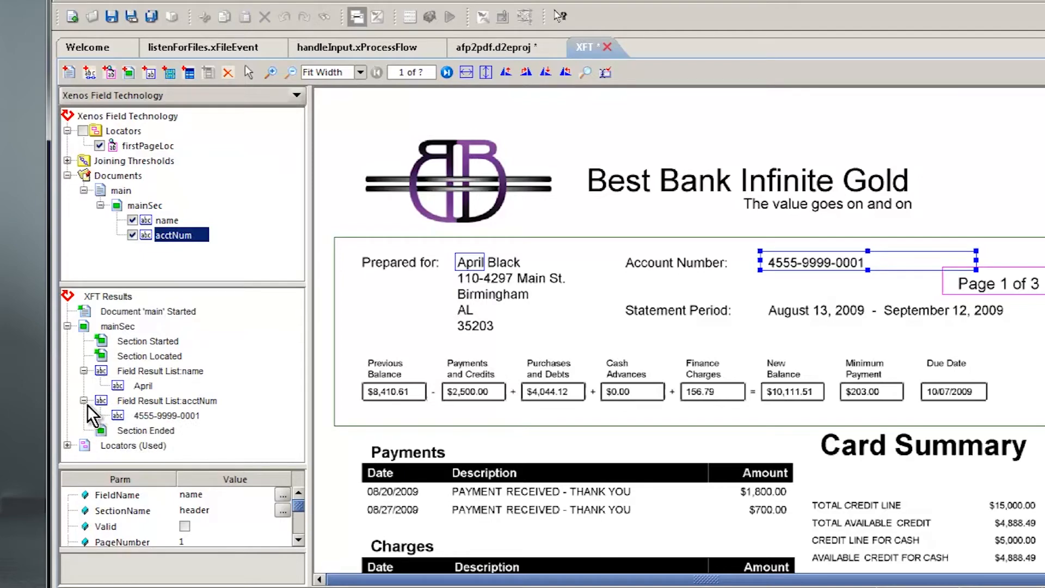
- Widen the name field to cover the customer's full name, and close the XFT editor with the changes saved
click(166, 220)
drag(484, 262, 605, 258)
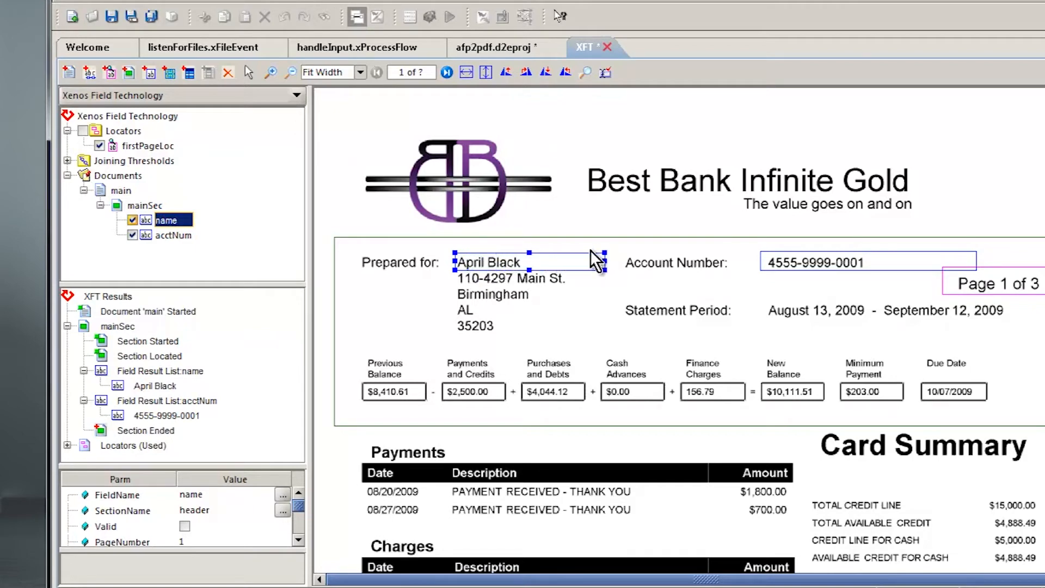
click(165, 384)
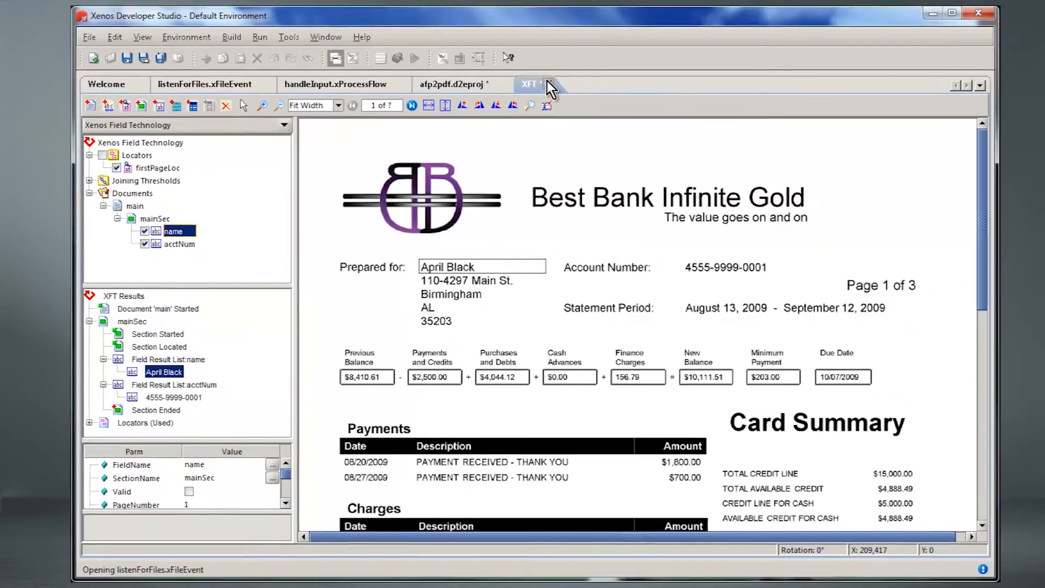
click(549, 83)
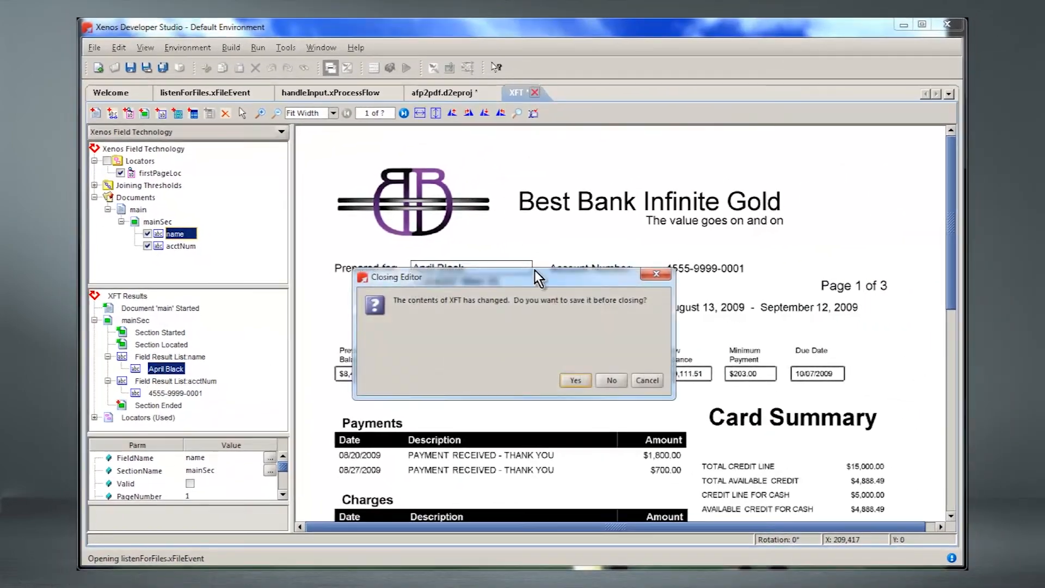
click(568, 380)
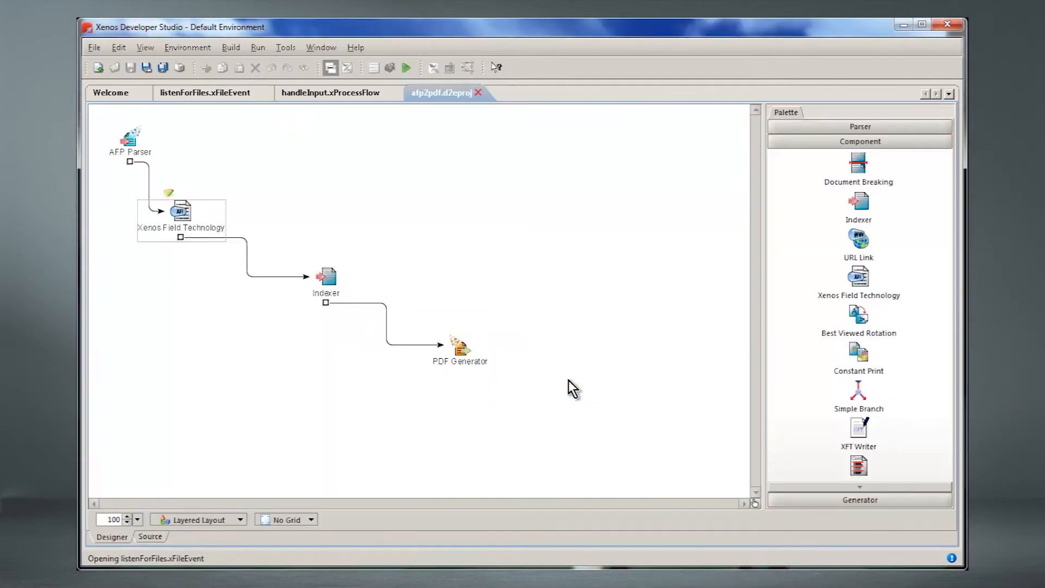
- Enable document breaking in the Indexer and make documents break when the XFT field acctNum changes
double_click(329, 275)
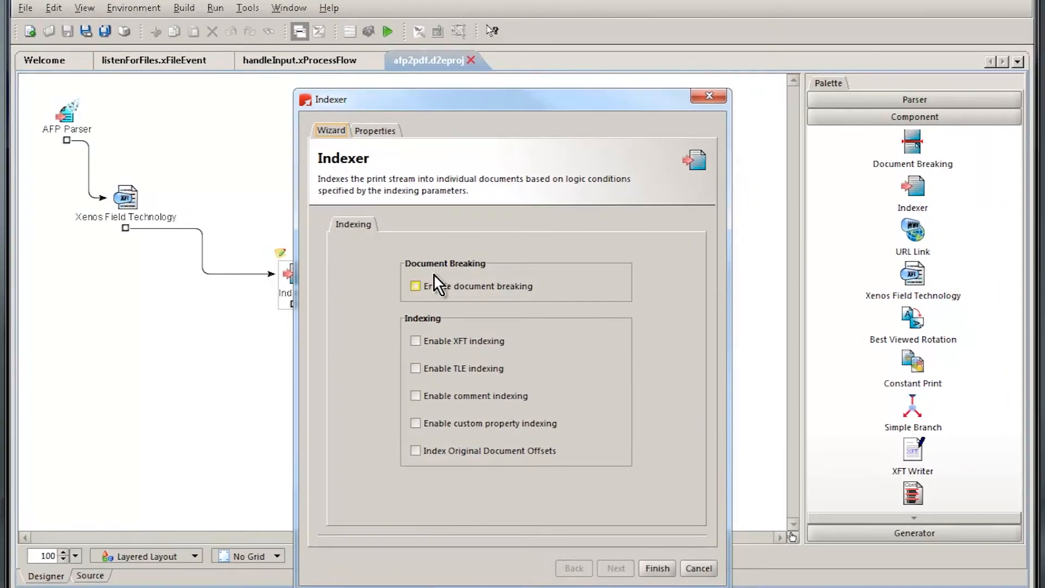
click(439, 282)
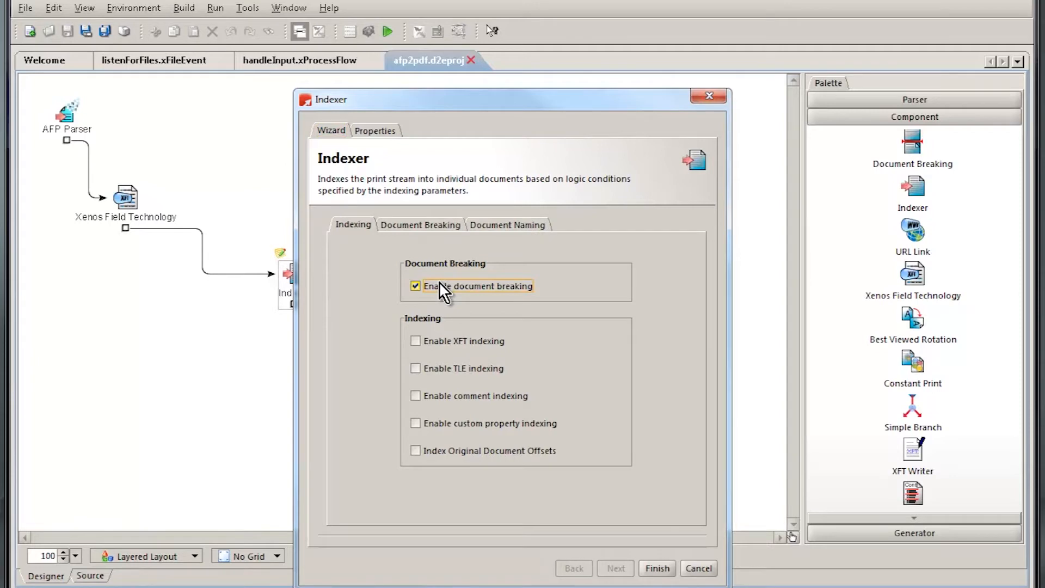
click(432, 224)
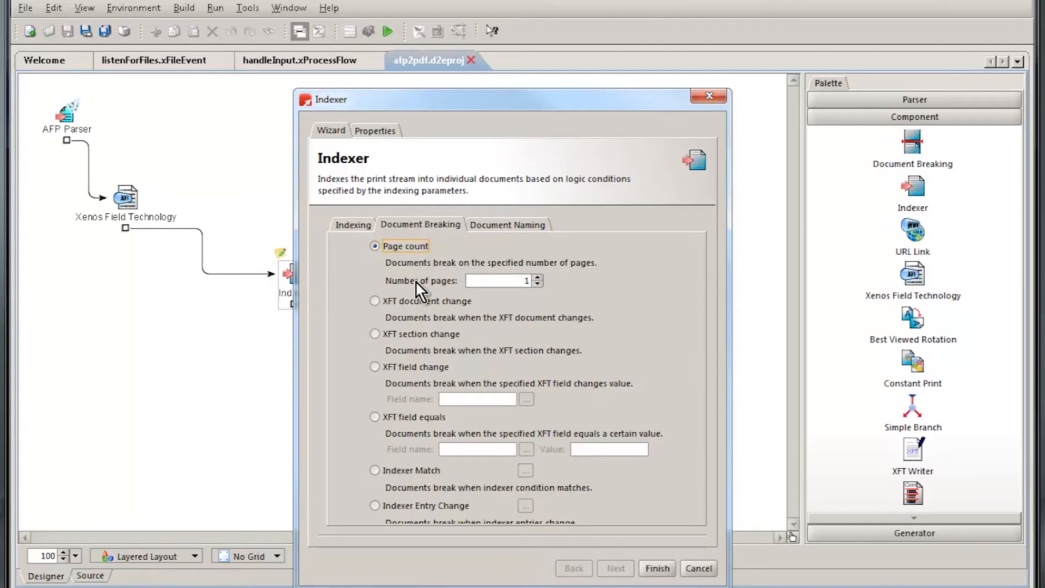
click(417, 368)
click(526, 400)
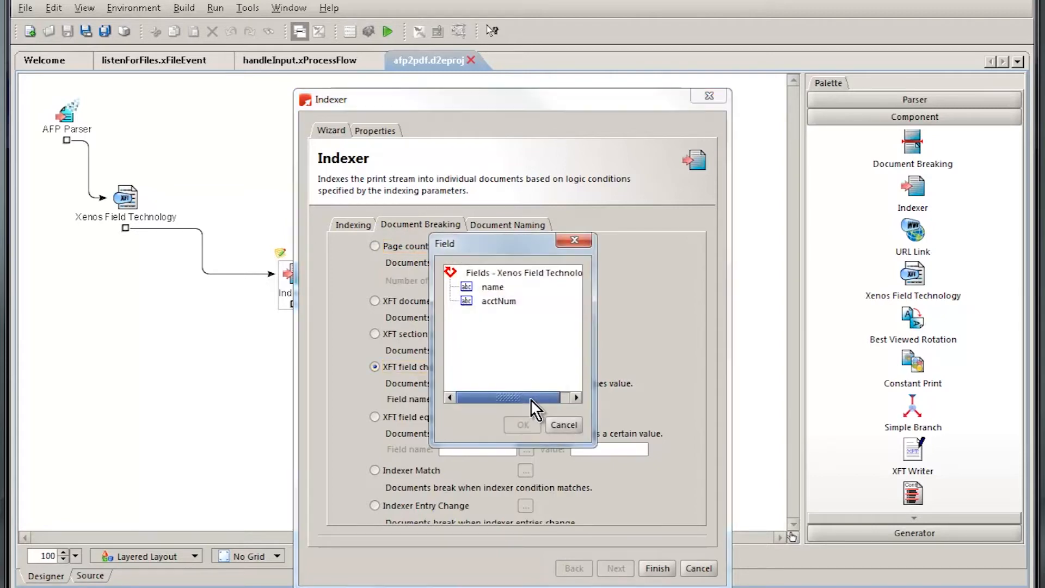
click(496, 300)
click(523, 425)
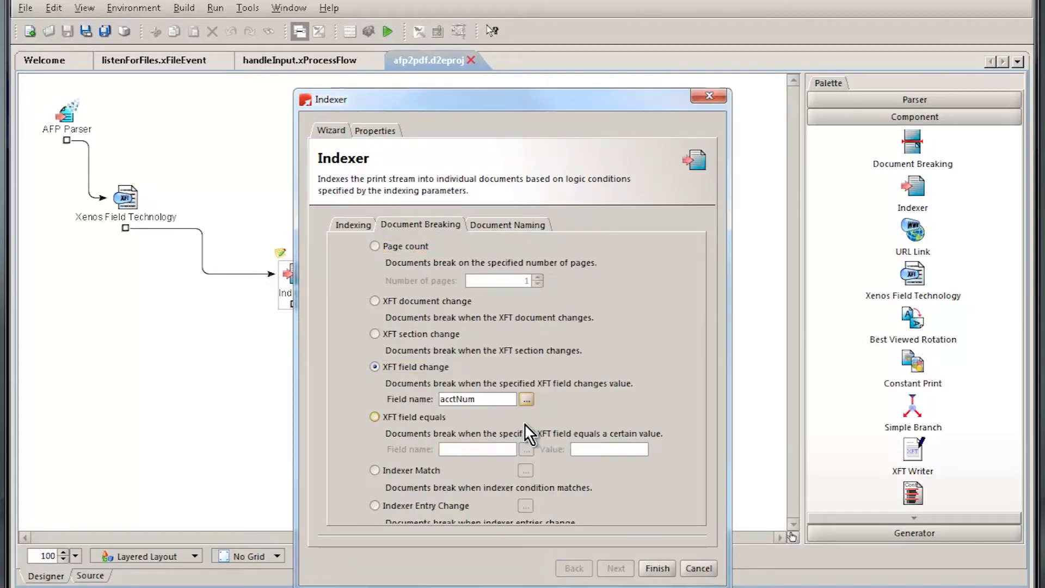
- Replace the Indexer's document name with the name and acctNum field variables, and finish the Indexer setup
click(498, 224)
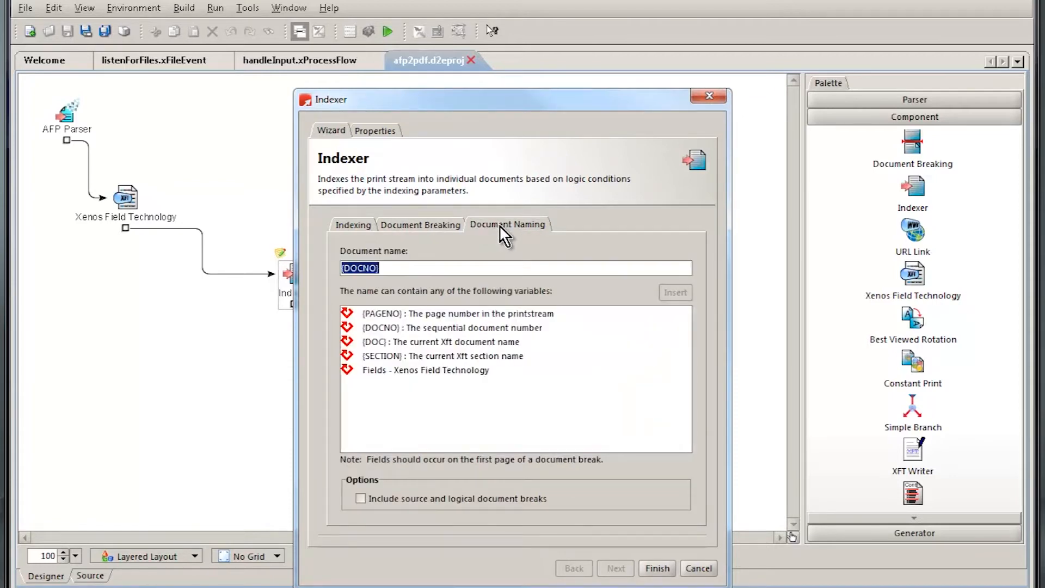
key(Delete)
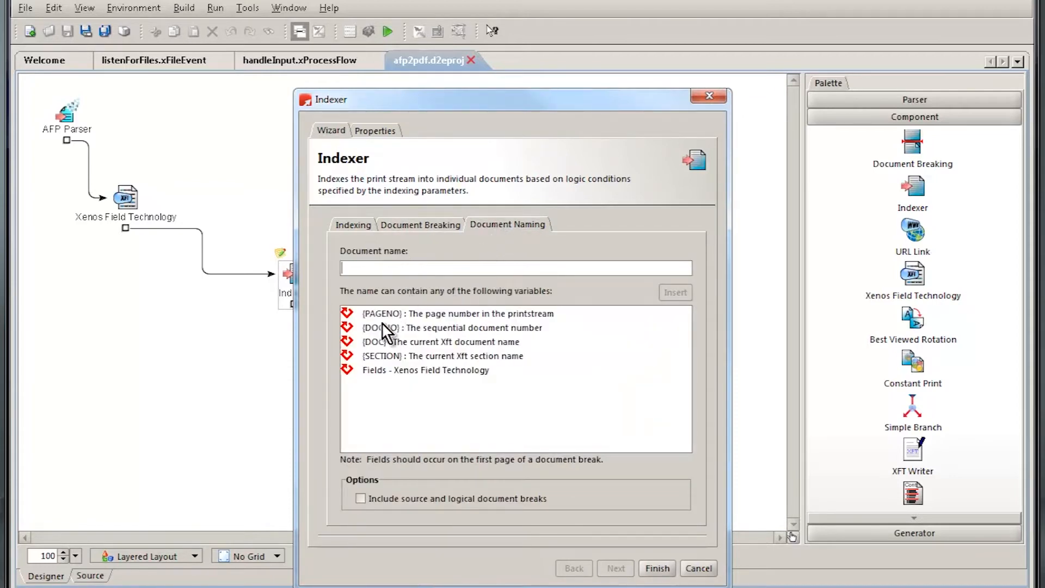
double_click(377, 371)
double_click(390, 386)
click(426, 268)
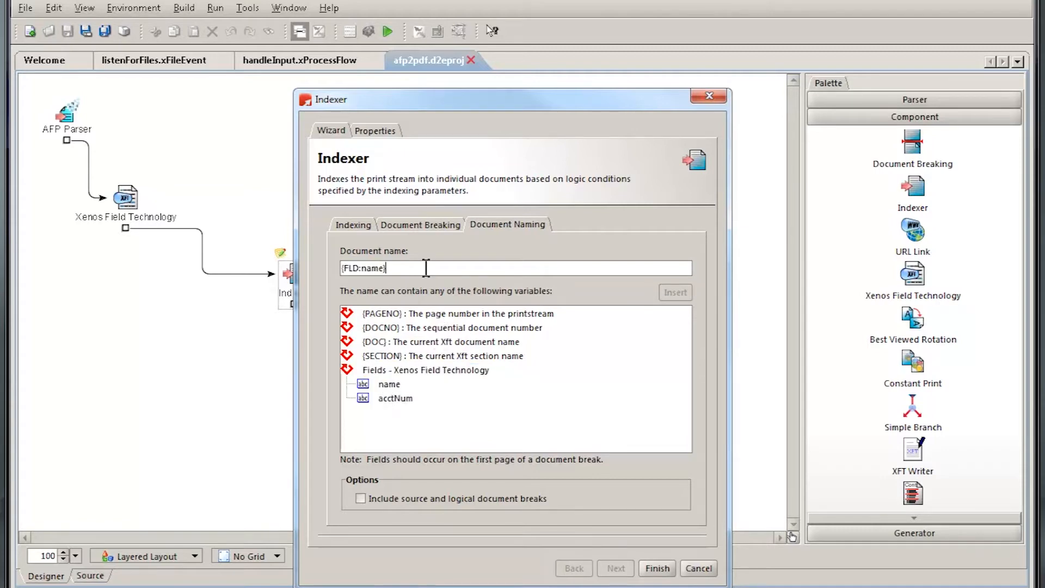
double_click(388, 401)
click(648, 569)
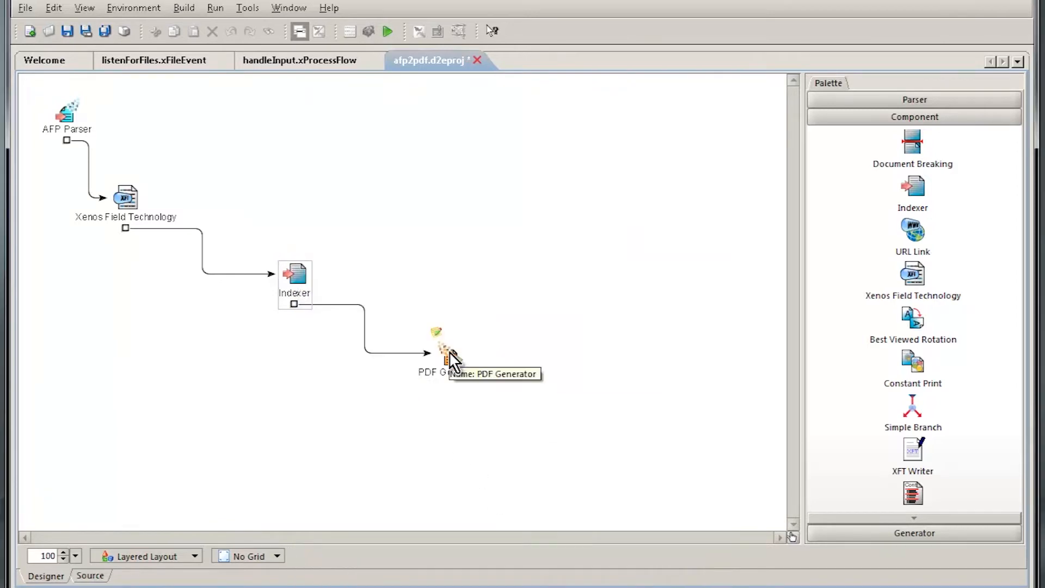
- Set the PDF Generator's FdOutput path to {d2eAppPath}..\output\{0}.pdf so the file name comes from the Indexer's document name
double_click(449, 357)
click(266, 155)
click(672, 204)
double_click(565, 299)
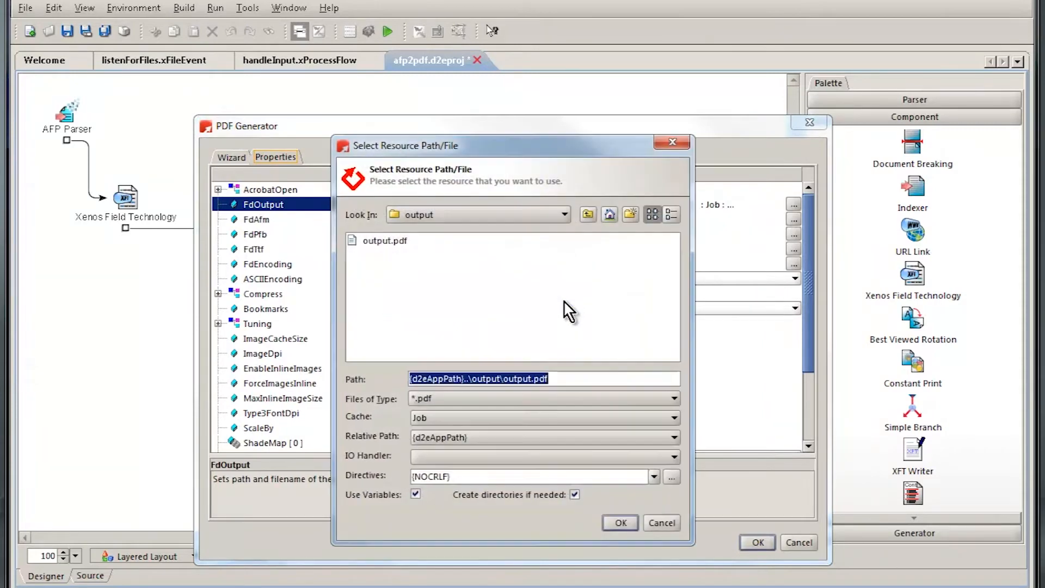
drag(531, 380, 508, 381)
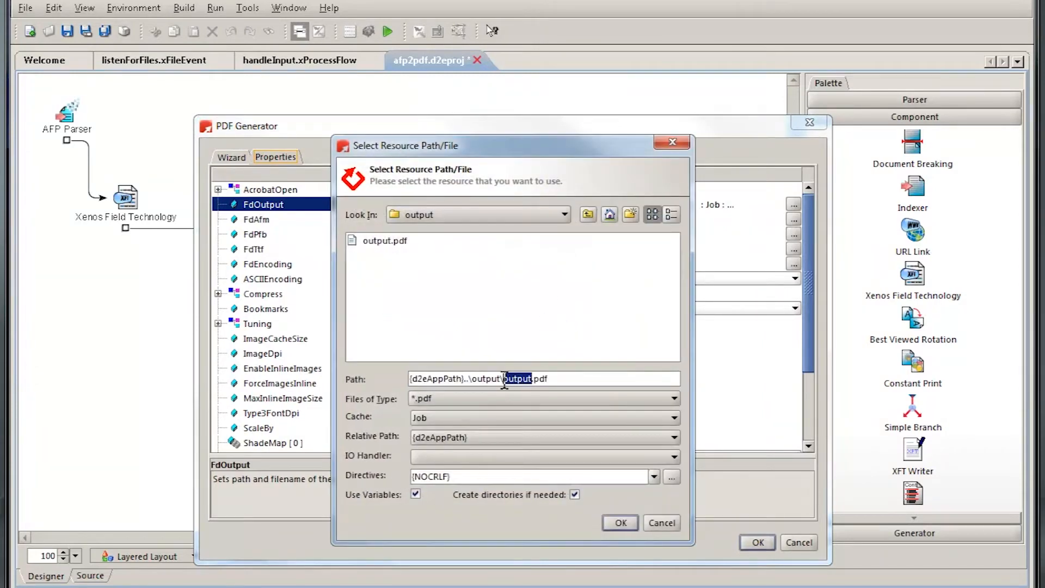
text(*)
click(621, 524)
click(621, 456)
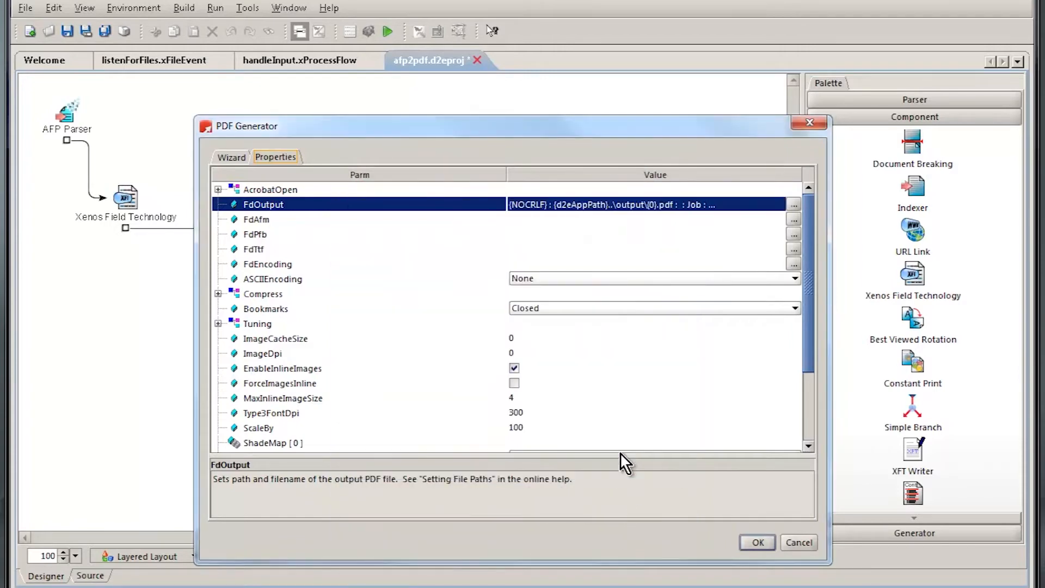
click(749, 540)
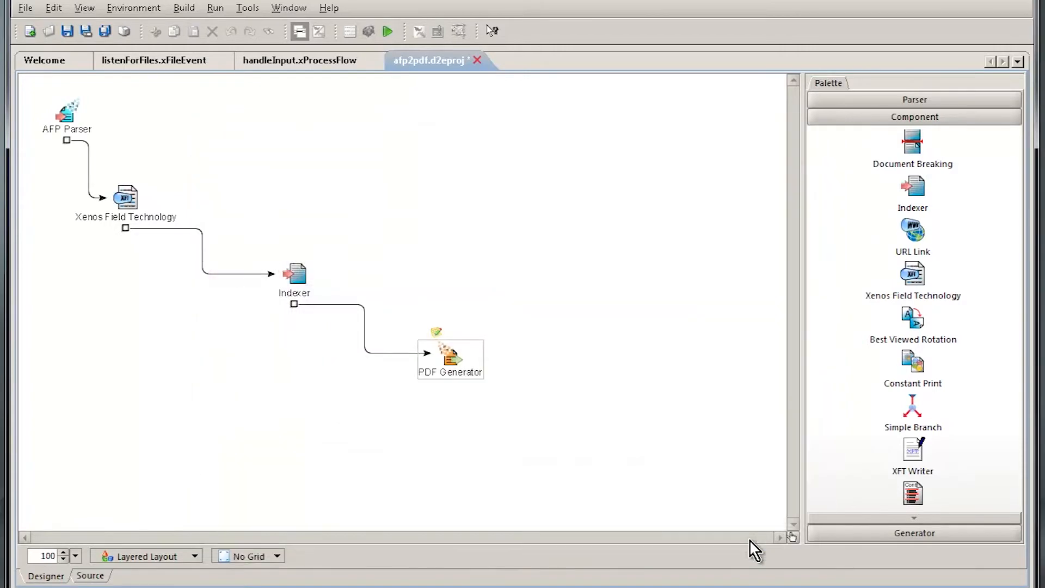
- Save the afp2pdf project and execute it with the default job options
click(67, 31)
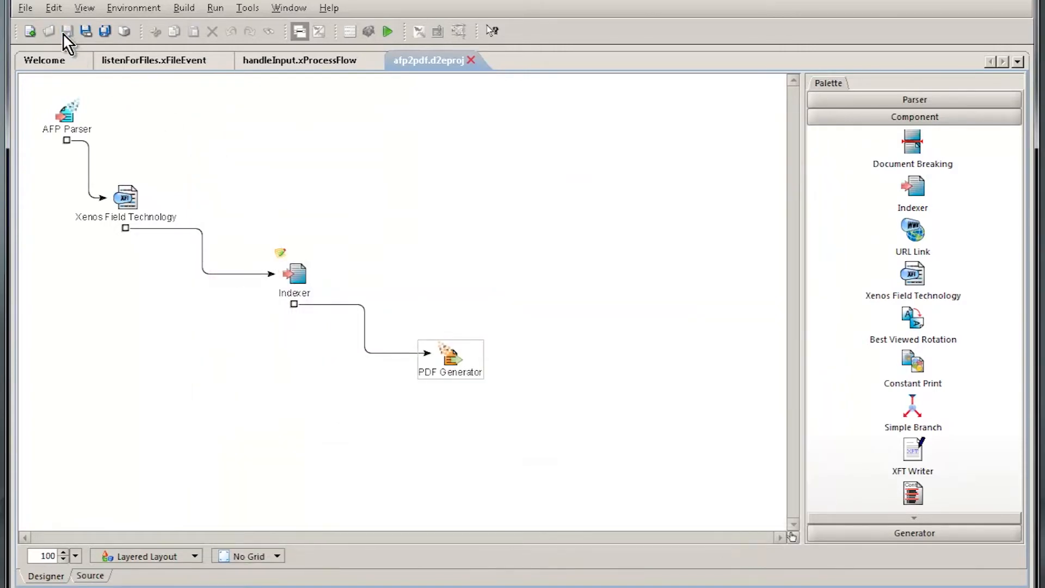
double_click(420, 58)
click(388, 31)
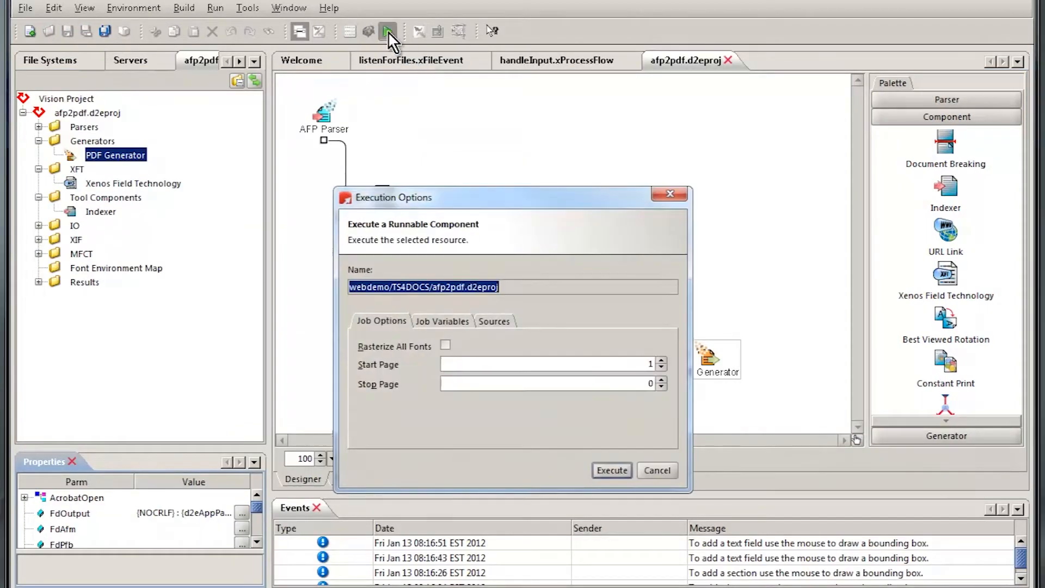
click(612, 470)
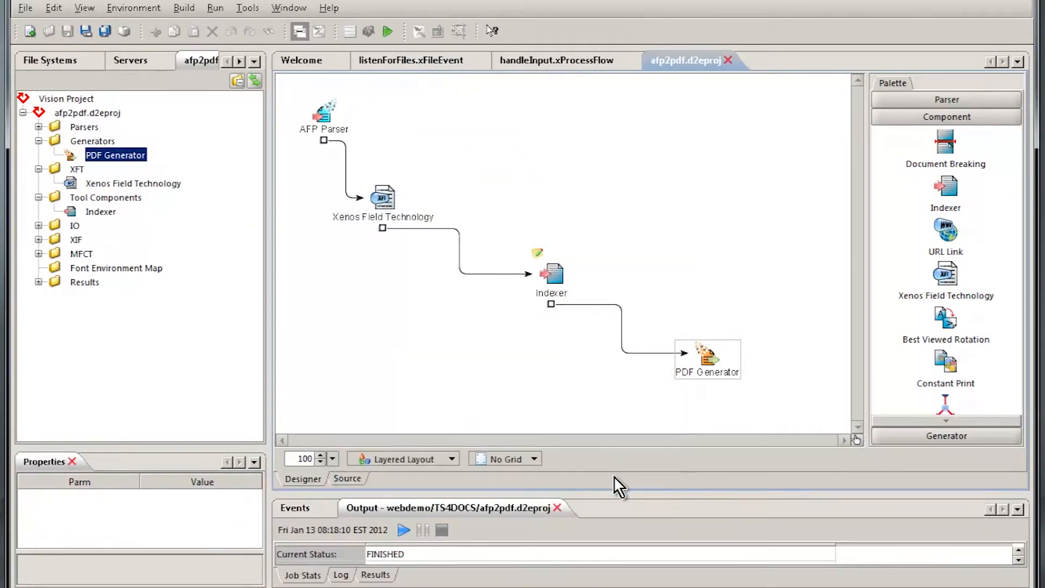
- Enlarge the job output area, list the generated PDFs, and open two of them to check their content against their file names
drag(534, 490, 547, 324)
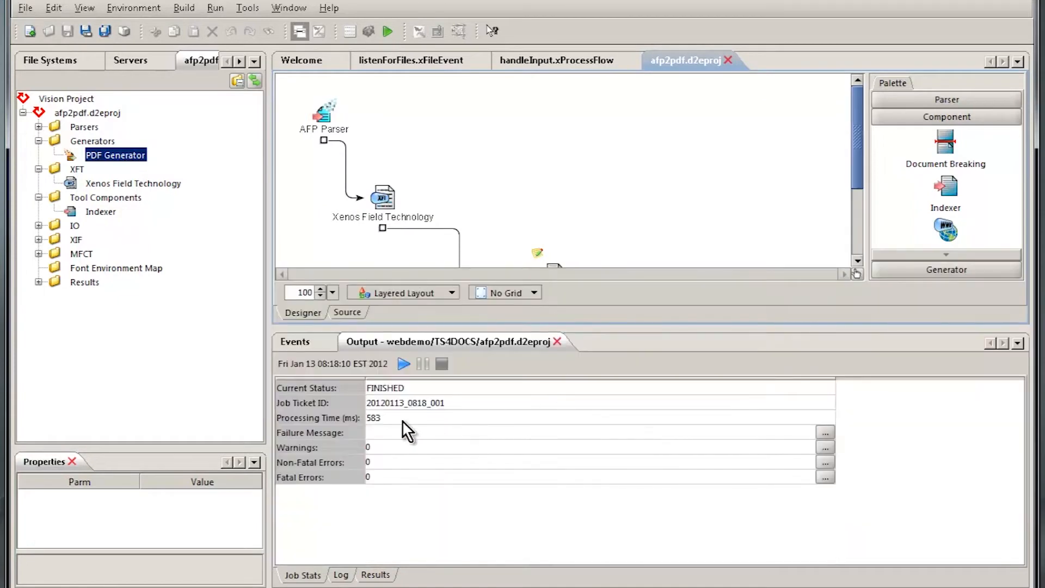
click(378, 575)
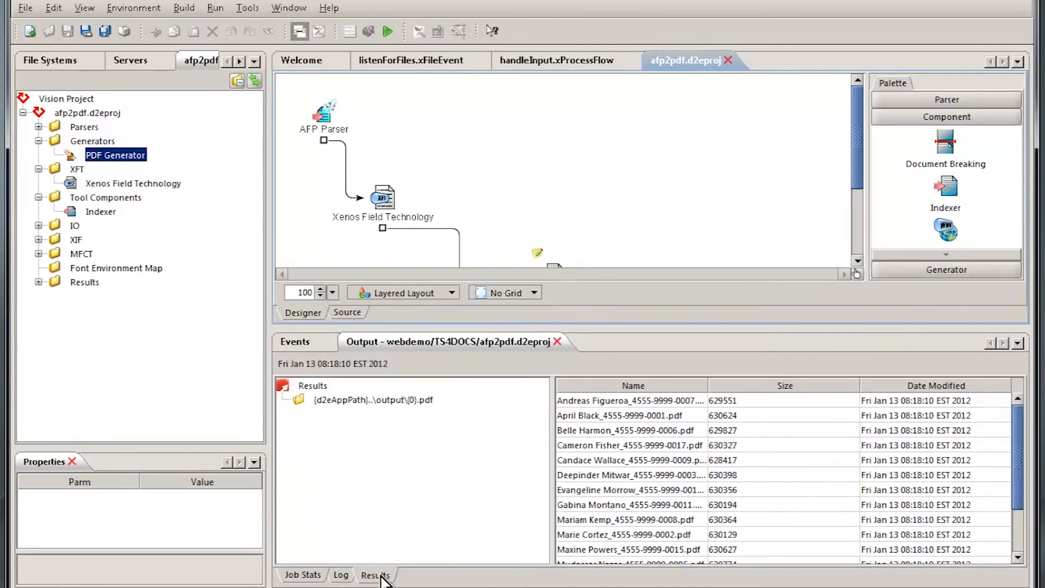
click(632, 403)
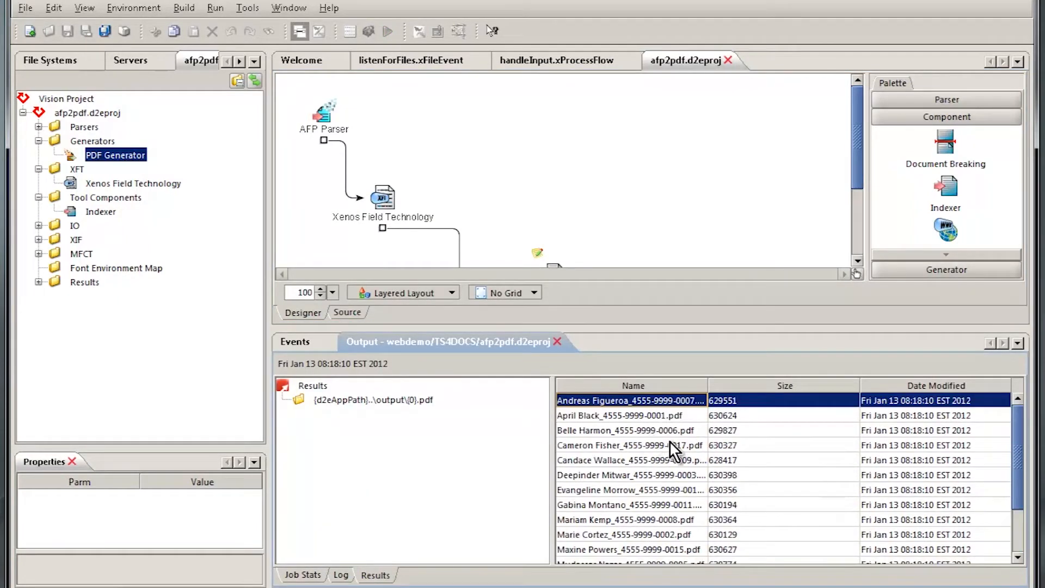
double_click(602, 400)
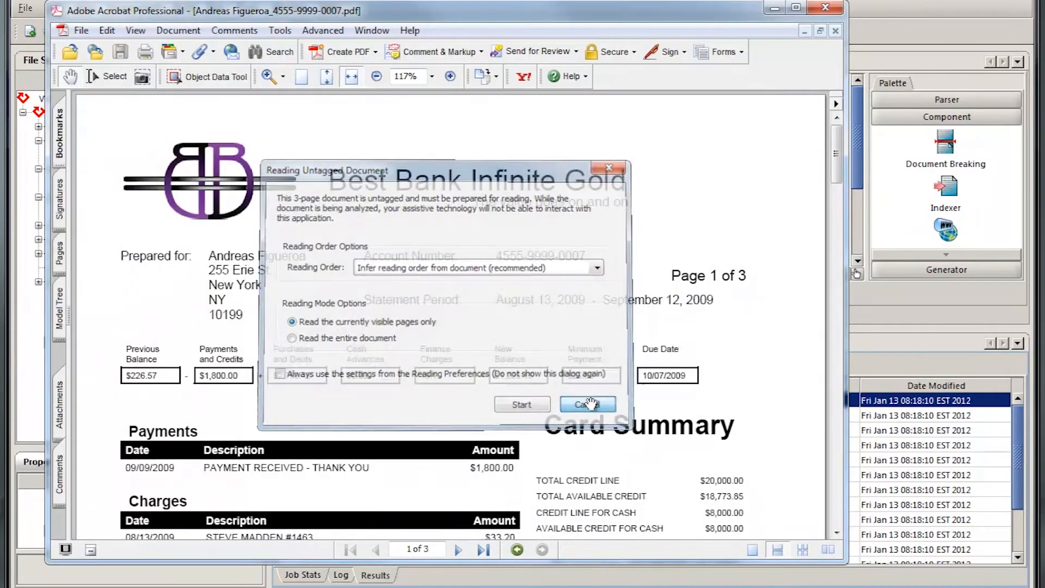
click(591, 404)
click(914, 416)
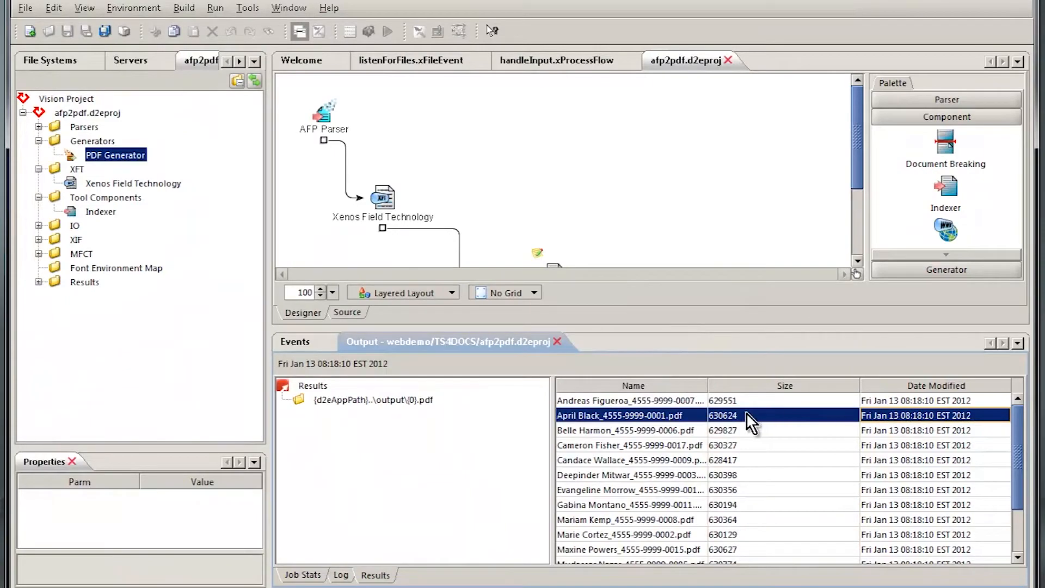
double_click(618, 429)
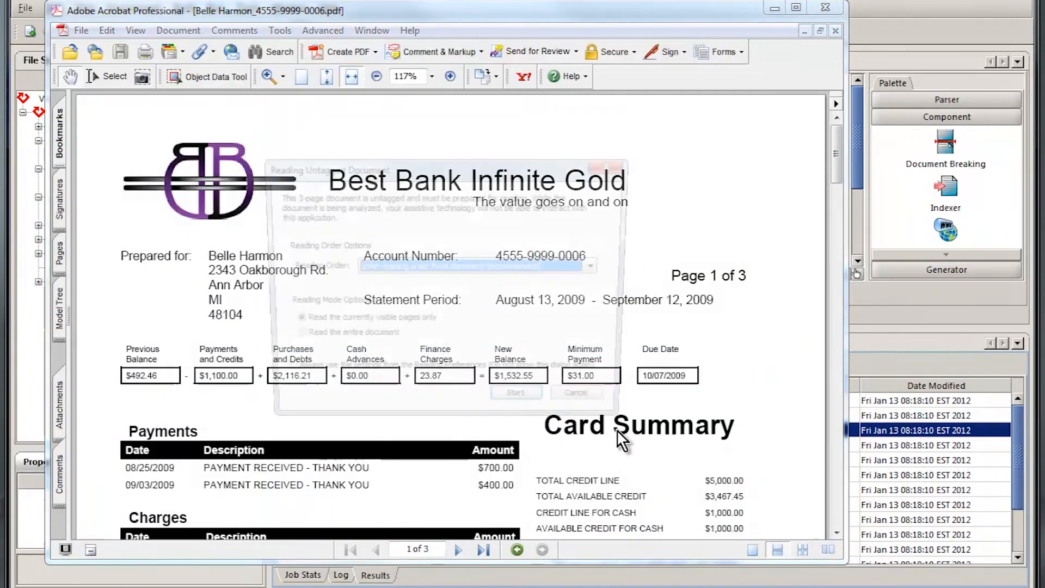
click(575, 411)
drag(837, 146, 834, 57)
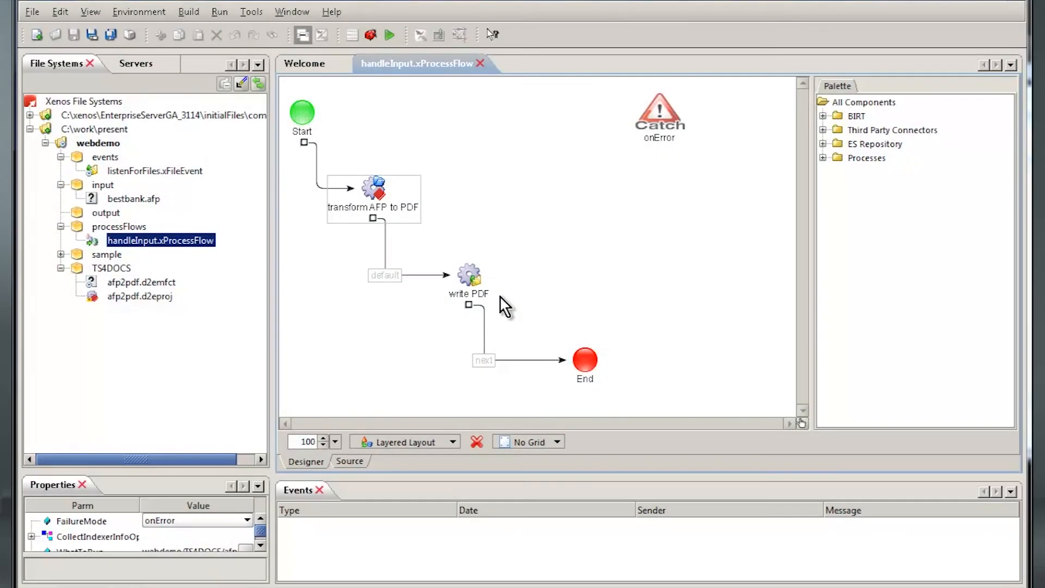
- Insert a XenosMultiXDocSplitter between transform AFP to PDF and write PDF in the handleInput process flow, and name it Loop through PDFs
drag(468, 276, 500, 314)
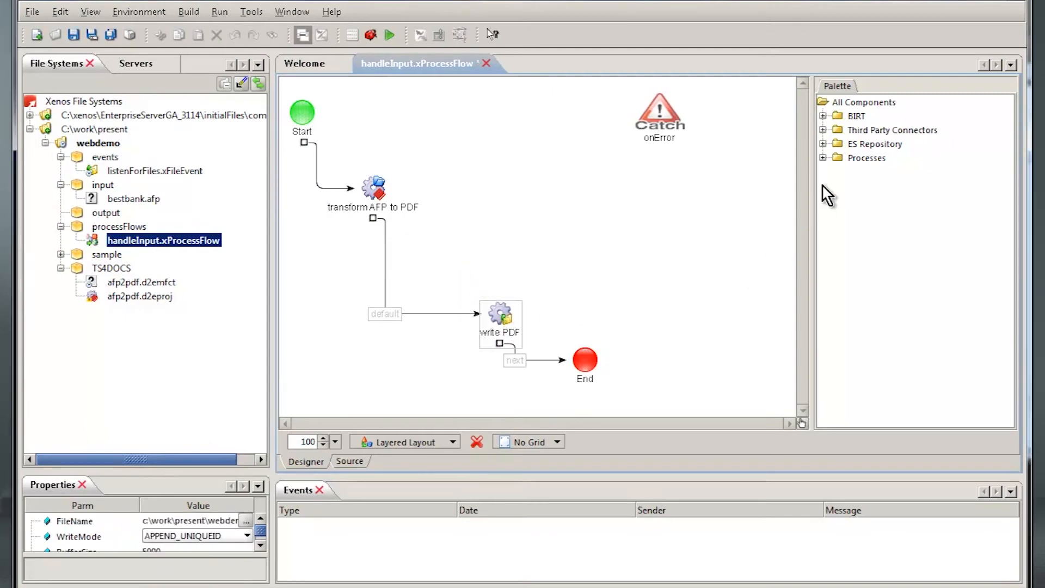
click(824, 158)
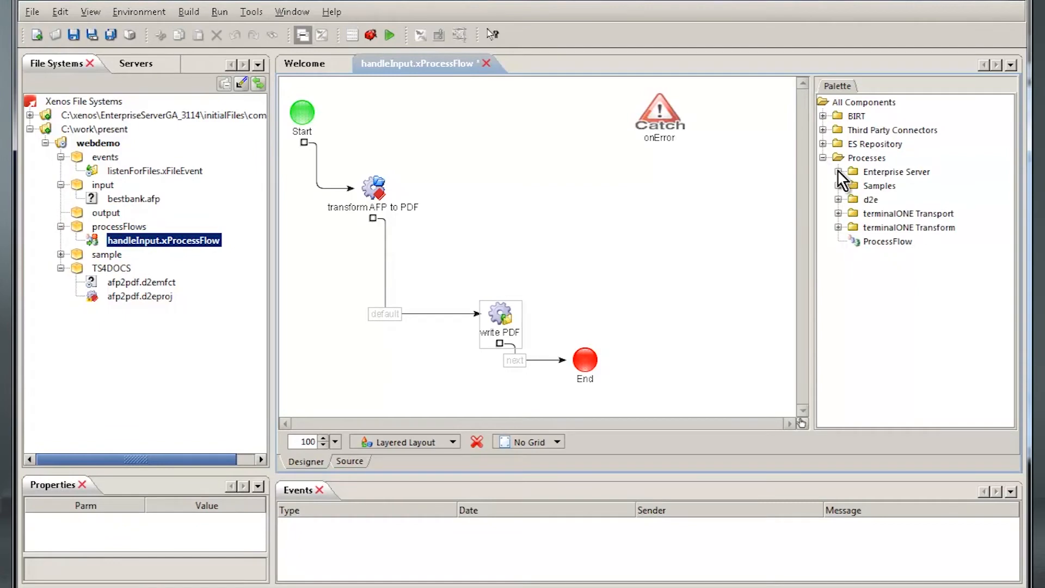
click(839, 172)
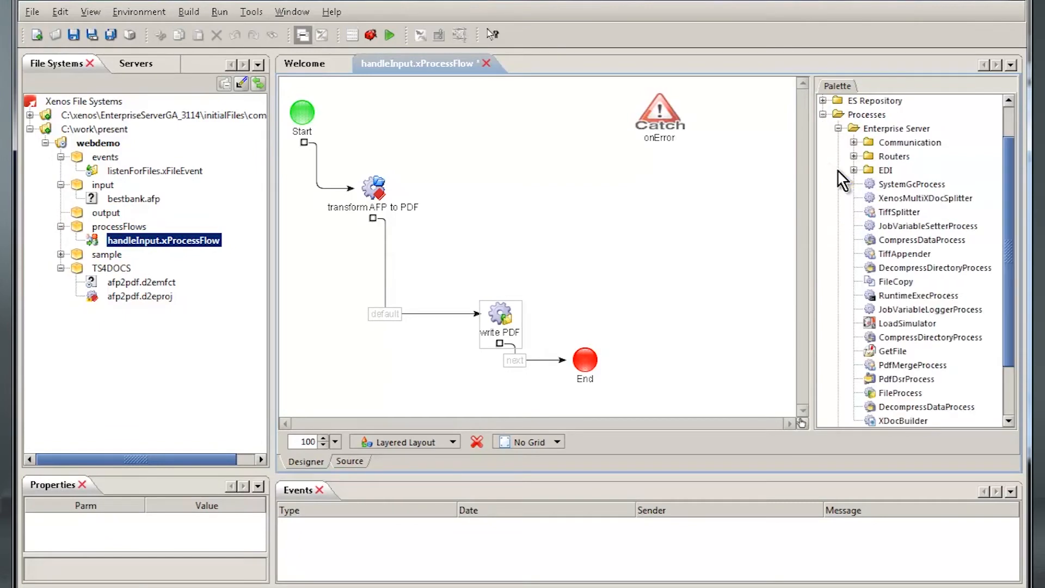
drag(904, 198, 387, 256)
click(656, 496)
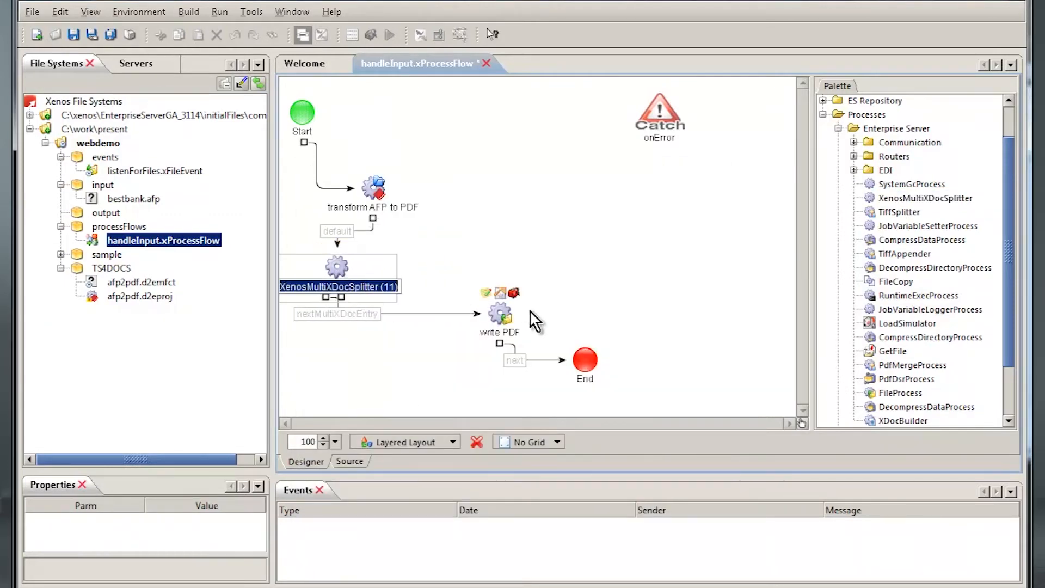
text(Loop through PDFs)
key(Return)
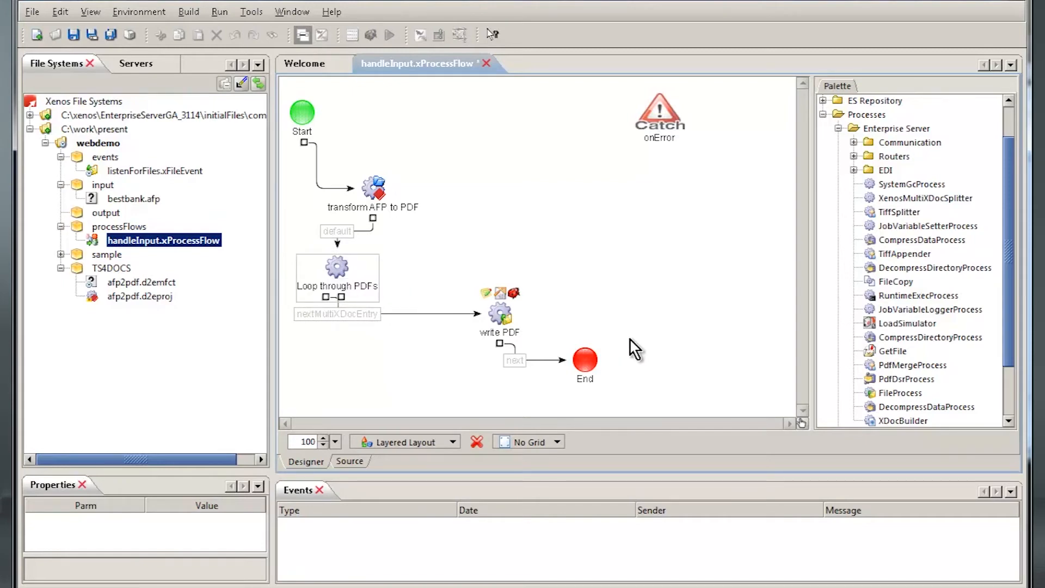
- Place write PDF below Loop through PDFs, route its next link back to the loop, and link the loop's endOfMultiXDoc output to End
drag(500, 315, 315, 356)
click(381, 359)
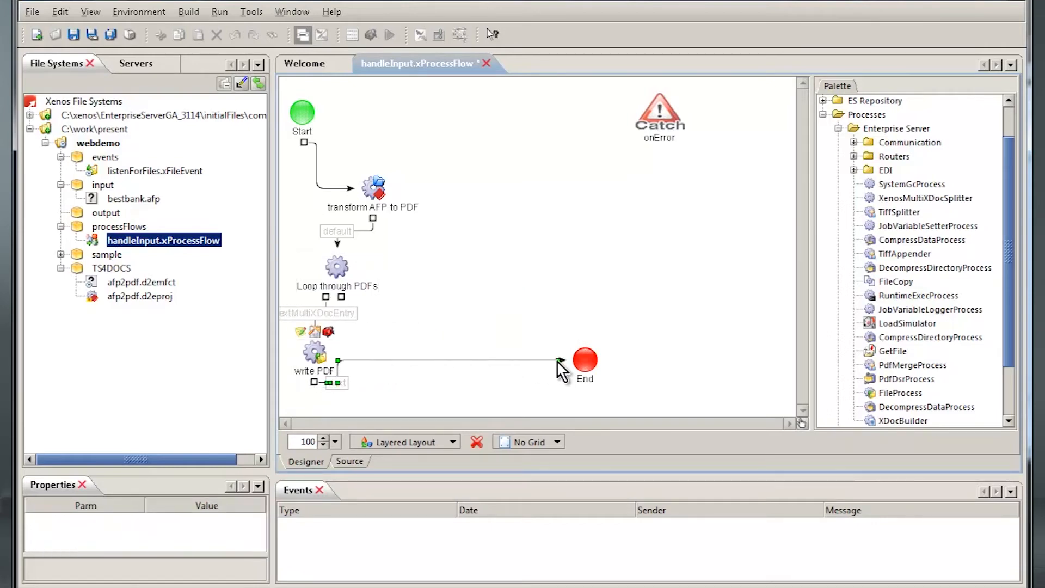
drag(559, 360, 401, 321)
drag(337, 268, 389, 268)
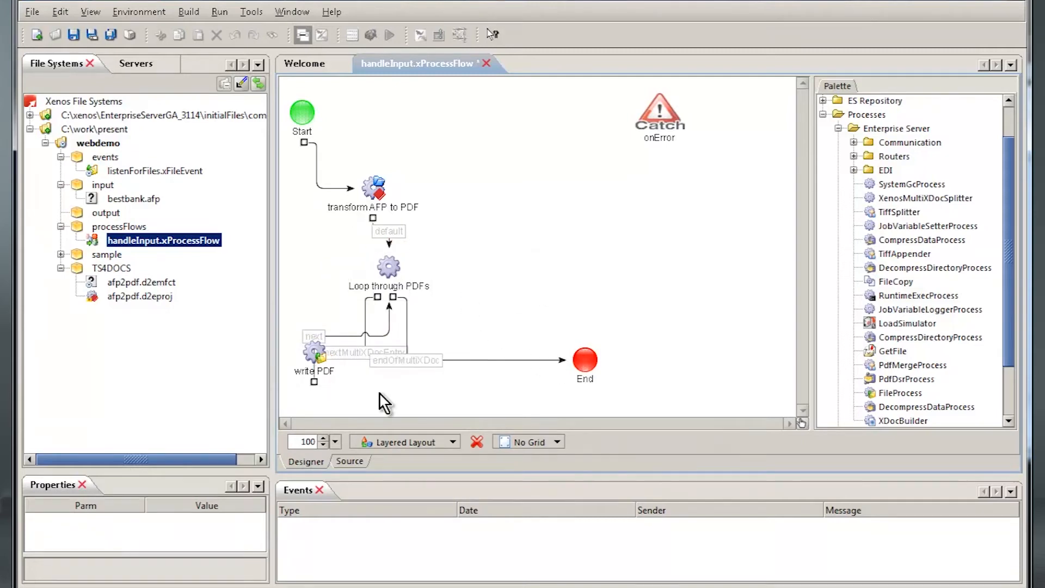
- Set the write PDF process's FileName to ${xdocEntry} and save the handleInput process flow
double_click(310, 351)
click(357, 159)
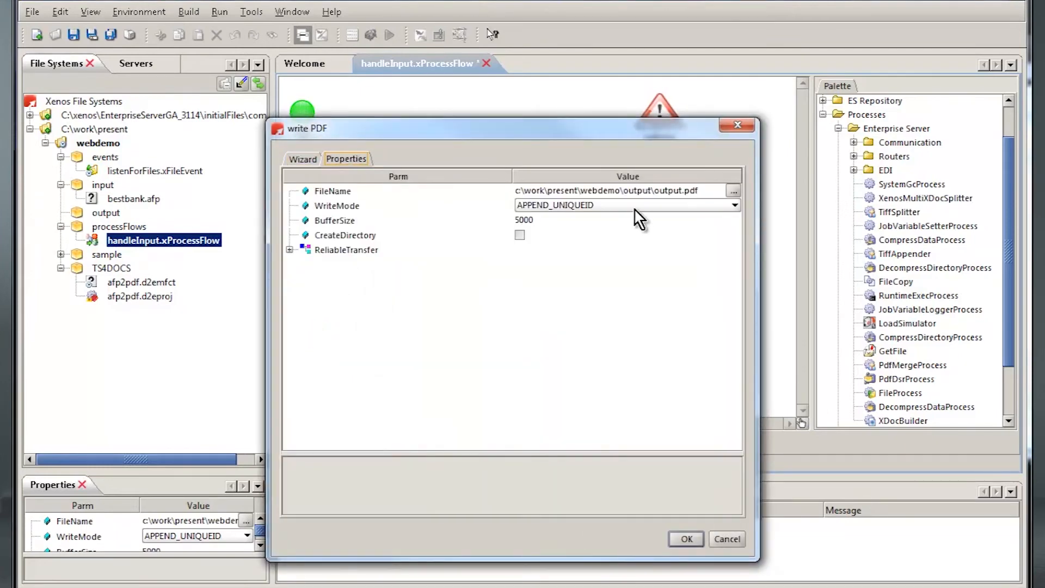
click(672, 192)
drag(703, 190, 393, 200)
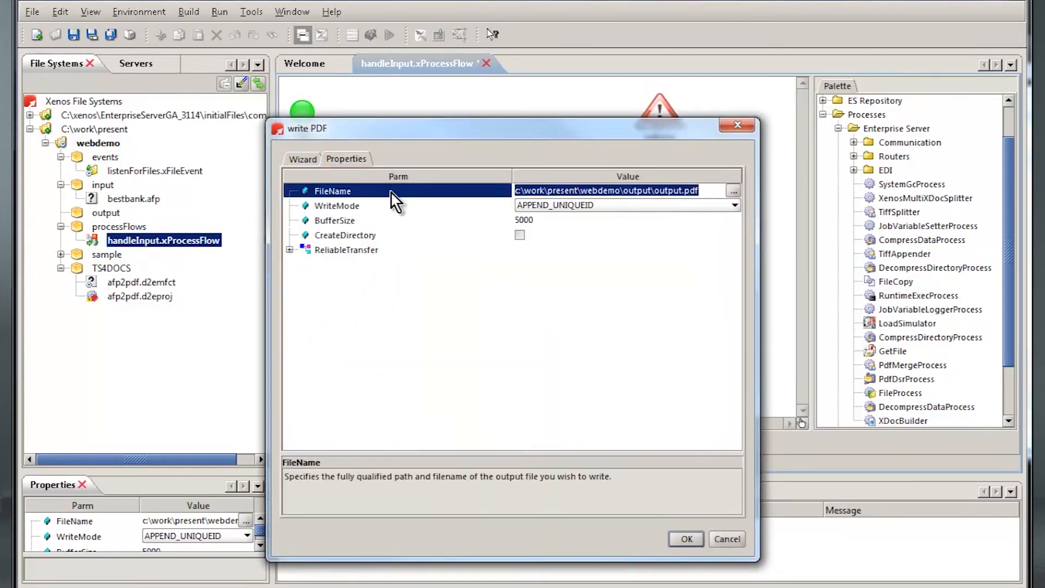
text($()
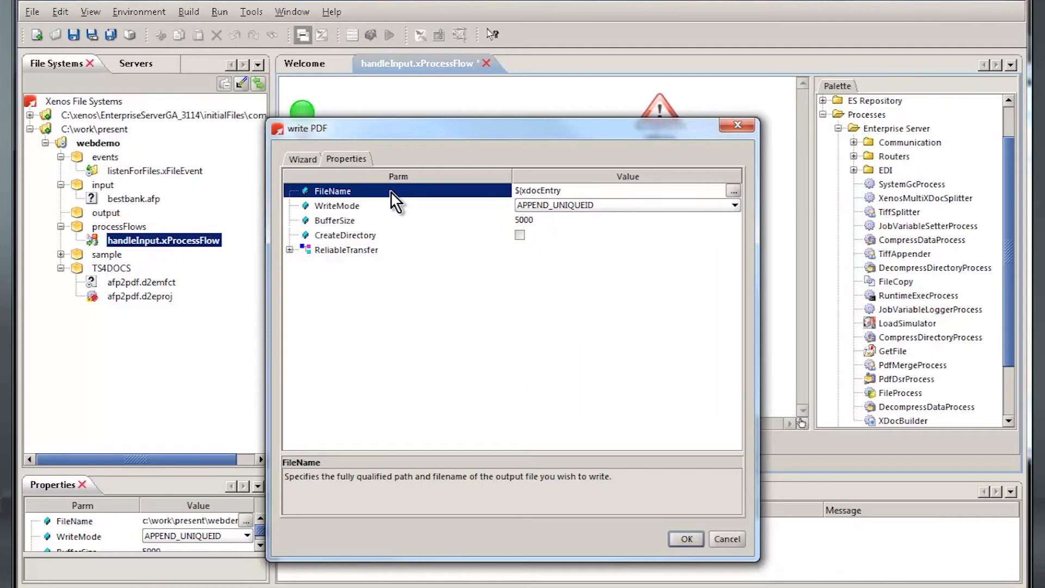
key(Return)
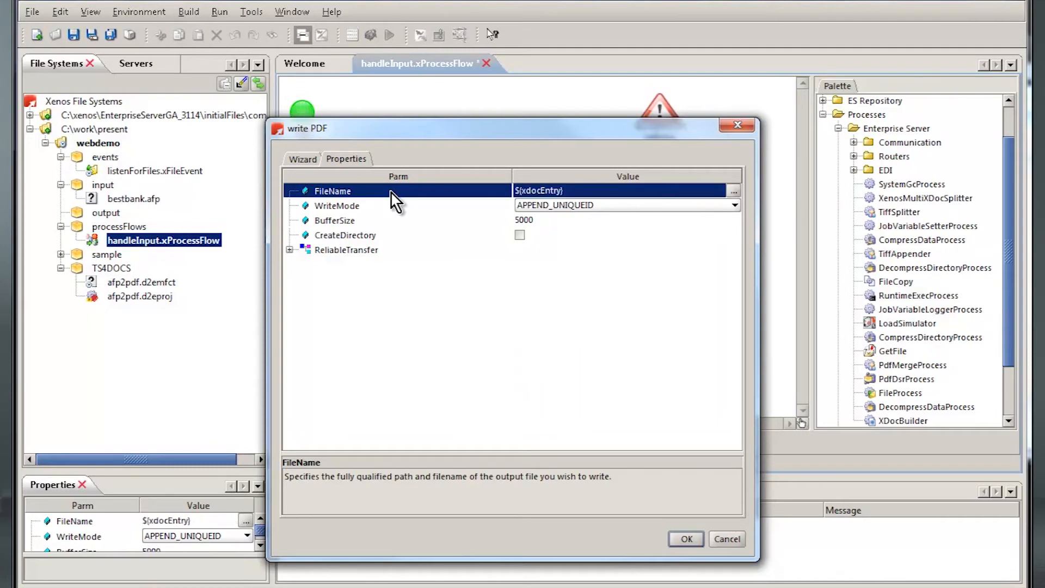
click(684, 536)
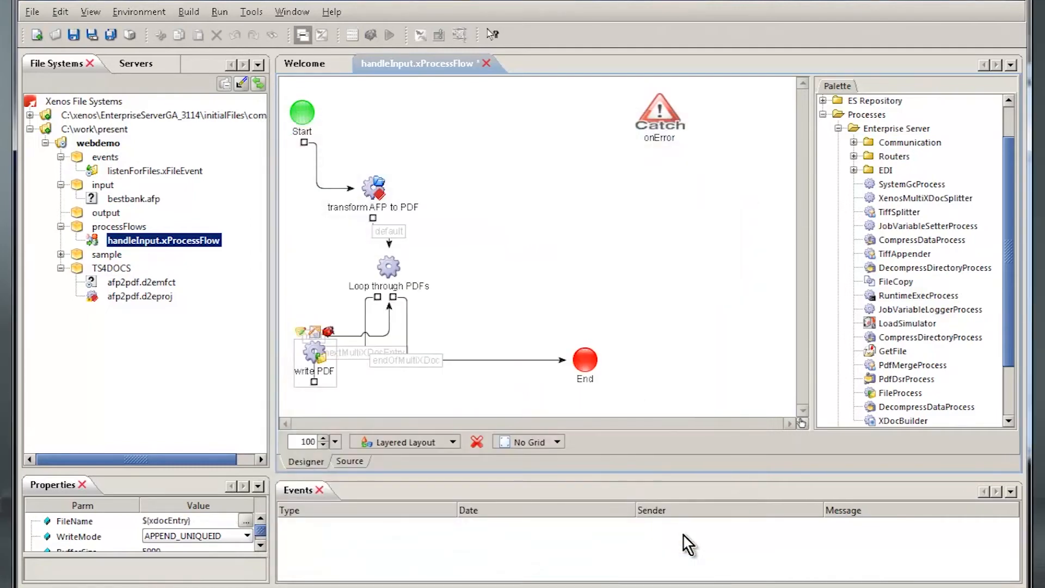
click(77, 40)
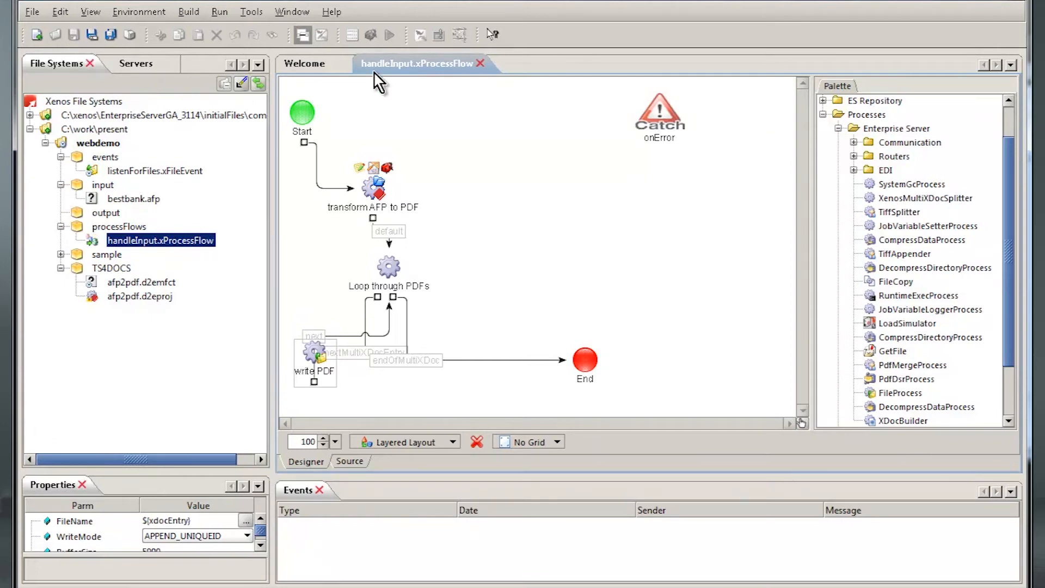
- Execute the listenForFiles.xFileEvent event without adding any job variables
click(139, 171)
right_click(137, 173)
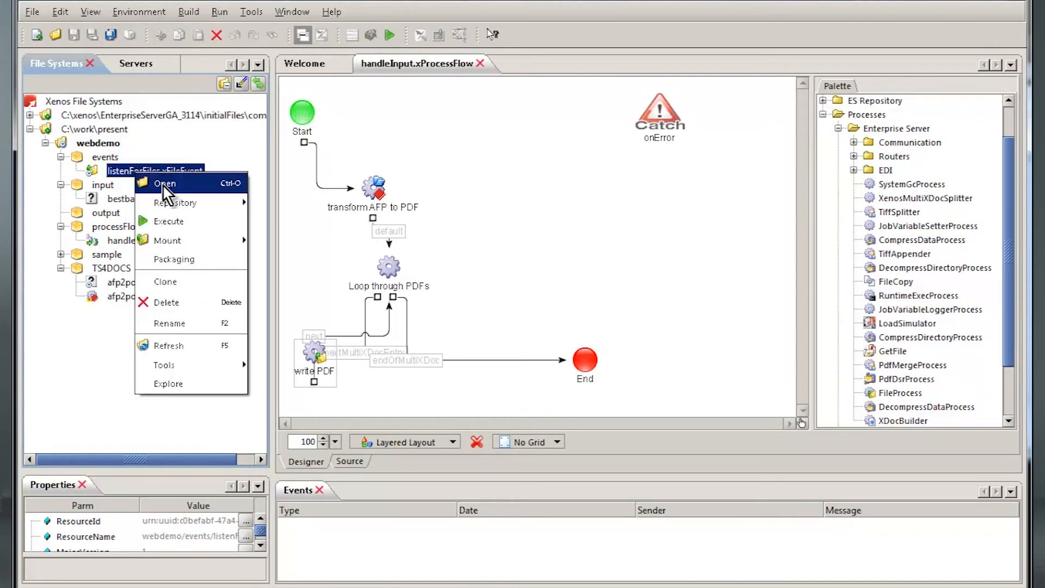
click(178, 217)
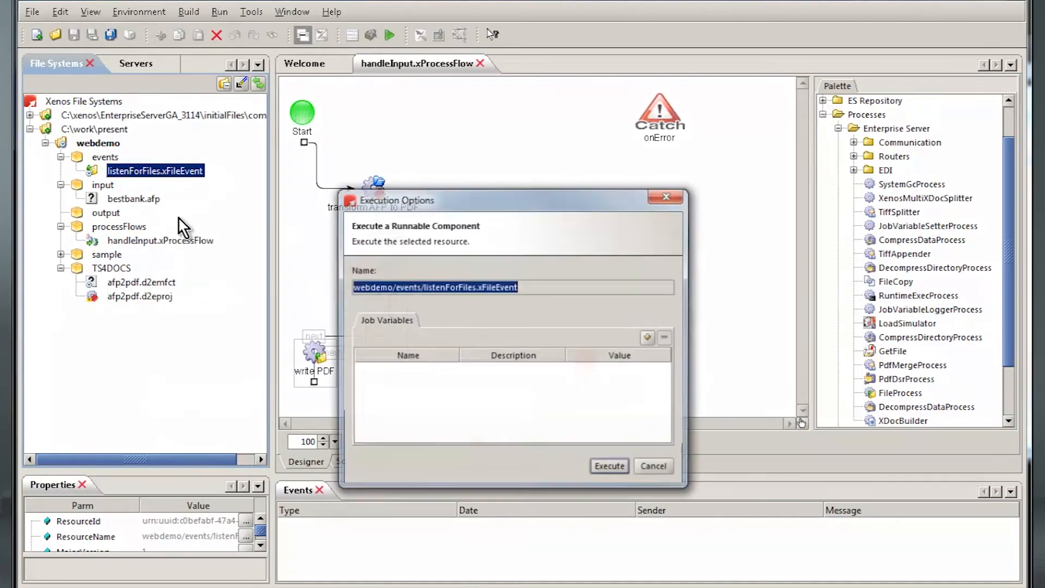
click(612, 468)
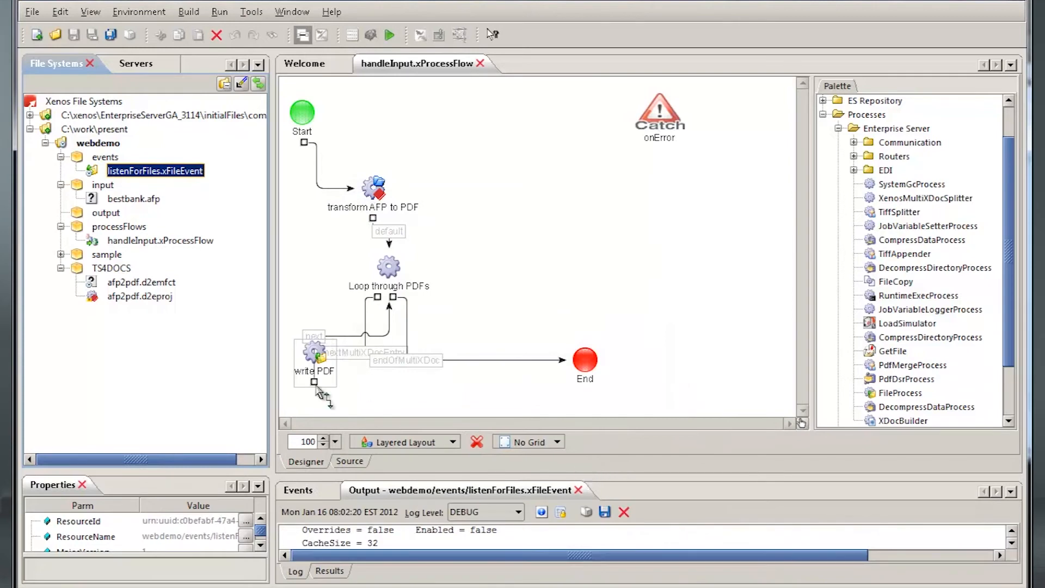
- Refresh the input and output folders to check the AFP file's processing status and the PDFs written by the flow
right_click(99, 186)
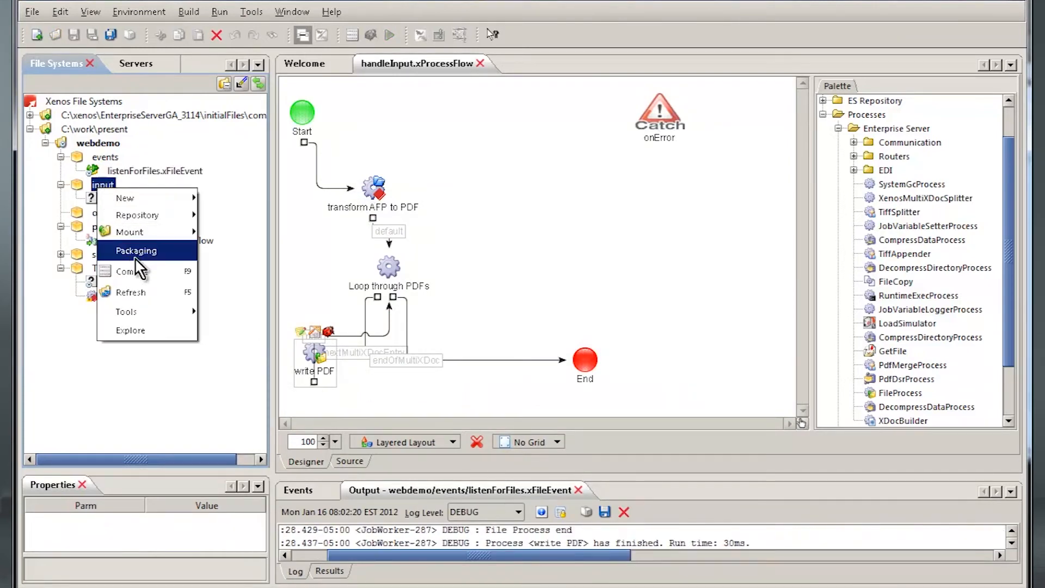
click(136, 290)
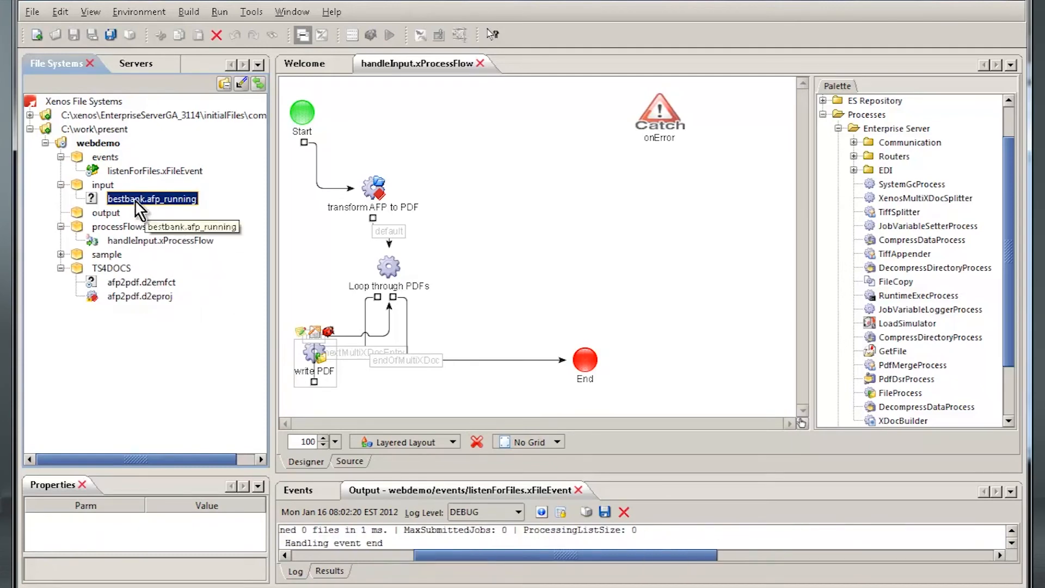
click(102, 185)
right_click(100, 187)
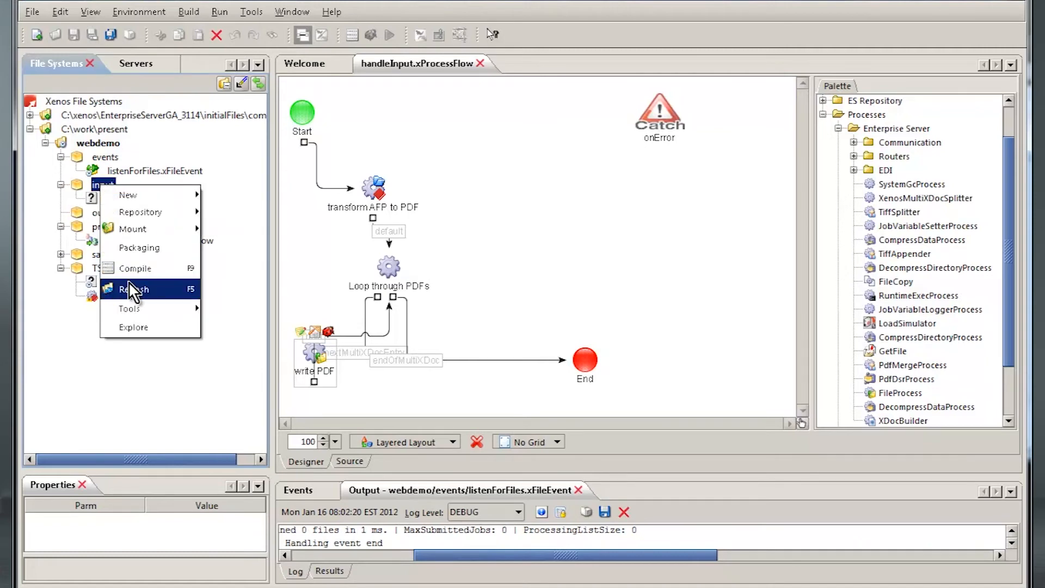
click(130, 286)
right_click(104, 213)
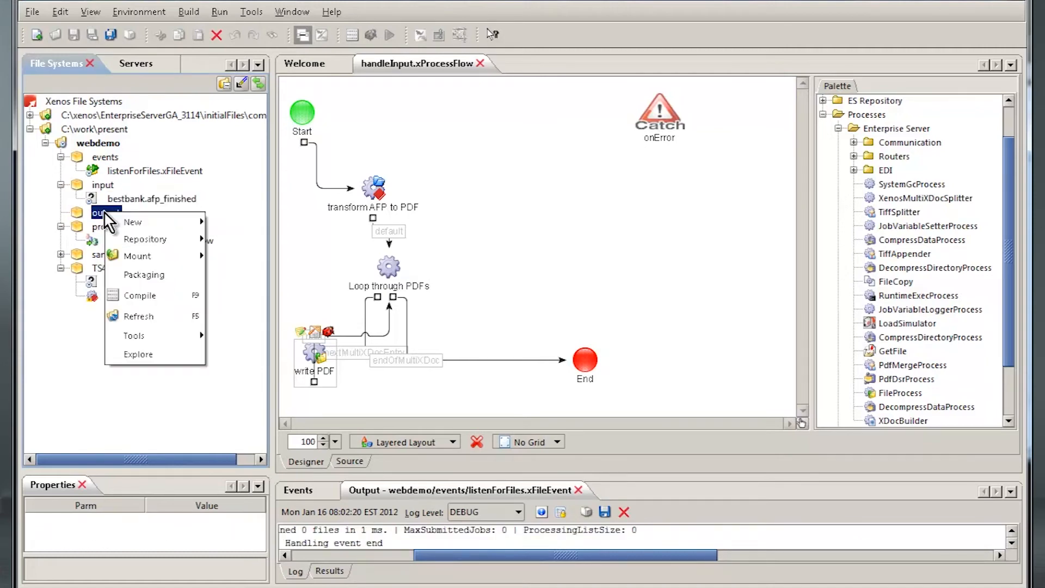
click(163, 316)
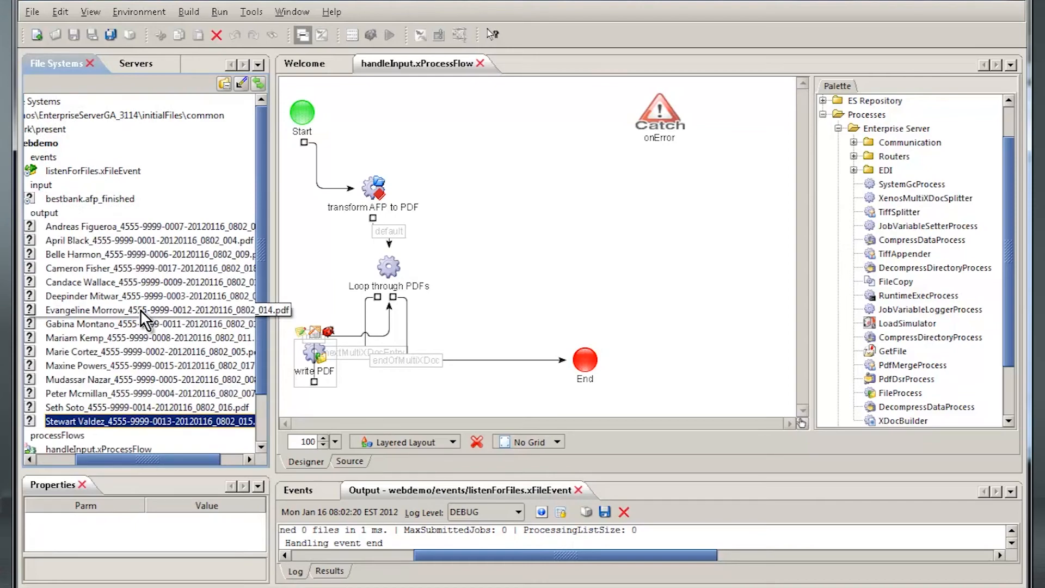
- Switch to Windows Explorer and show the webdemo output folder to check the PDFs written by the flow
key(alt+Tab)
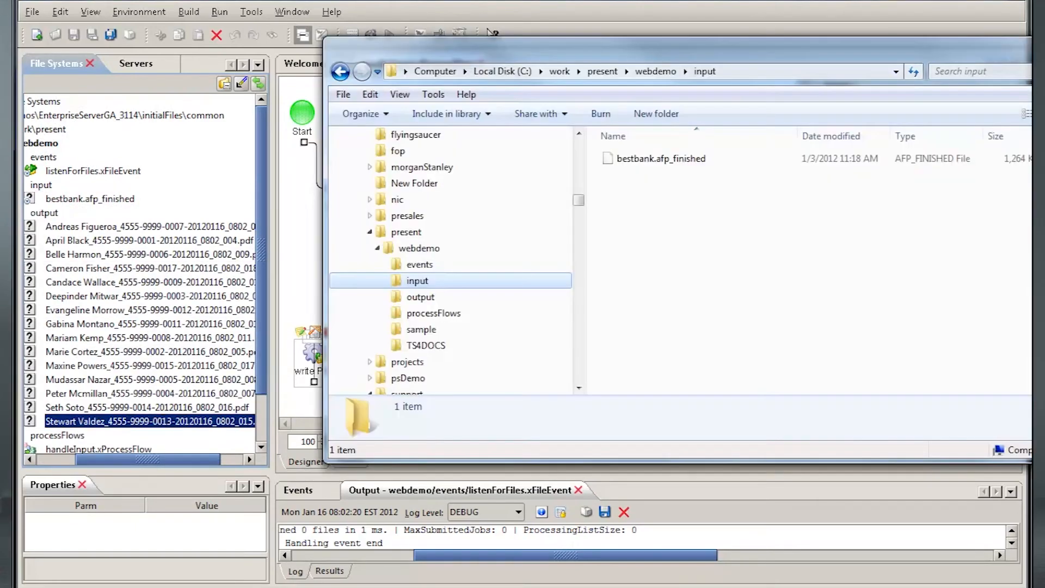
click(422, 299)
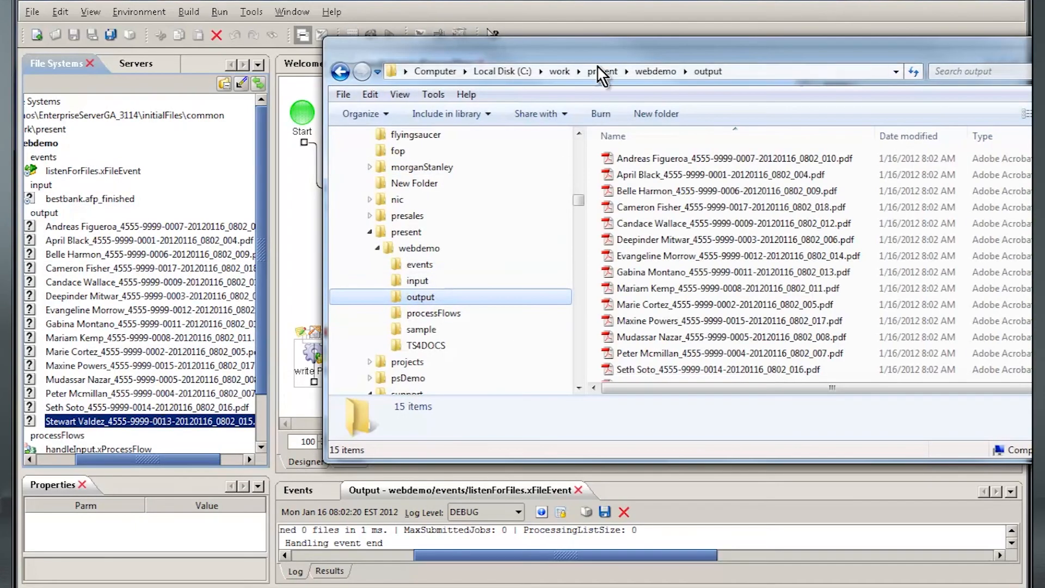
drag(599, 55, 411, 66)
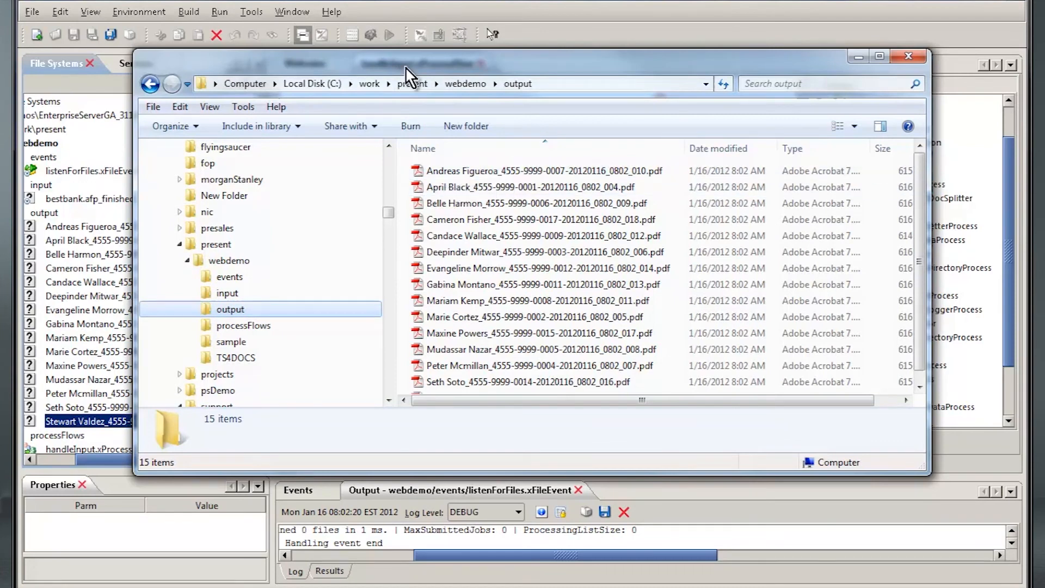
- Open the second PDF in the output folder, cancel its reading setup, examine the statement's pages, and close the document
click(498, 187)
double_click(498, 188)
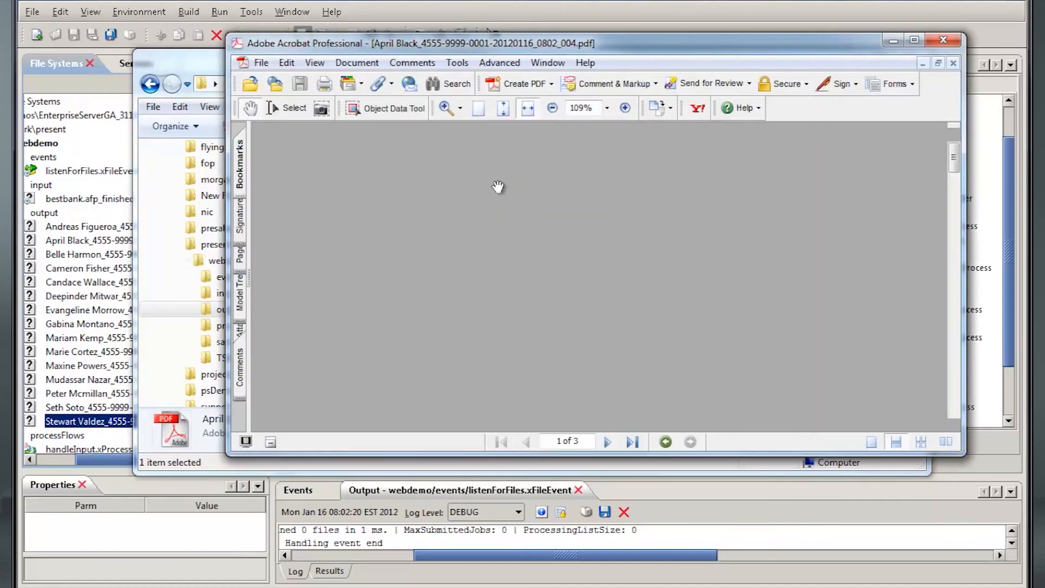
click(733, 362)
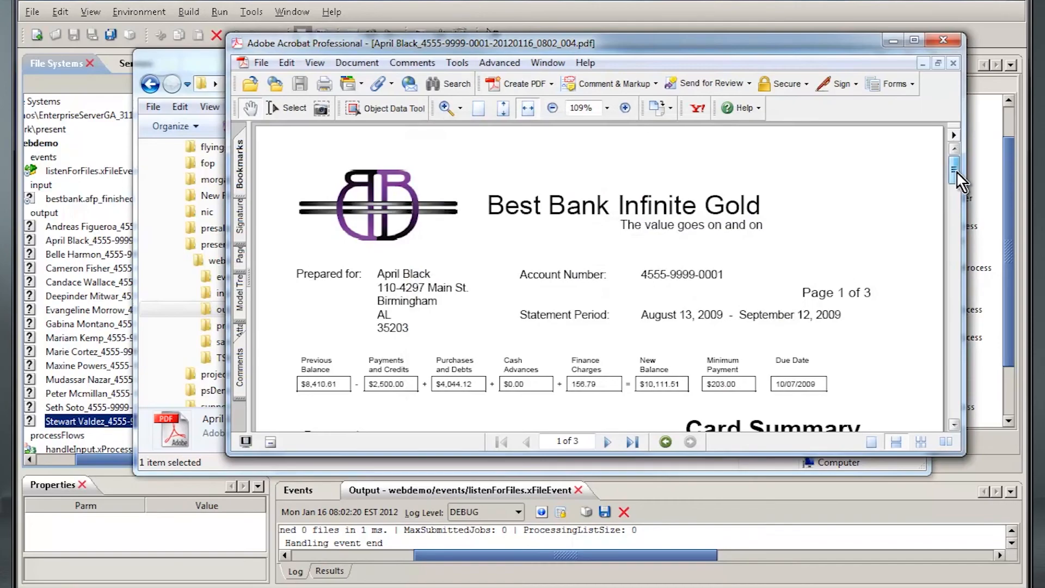
drag(956, 171, 954, 109)
click(953, 63)
drag(871, 43, 822, 132)
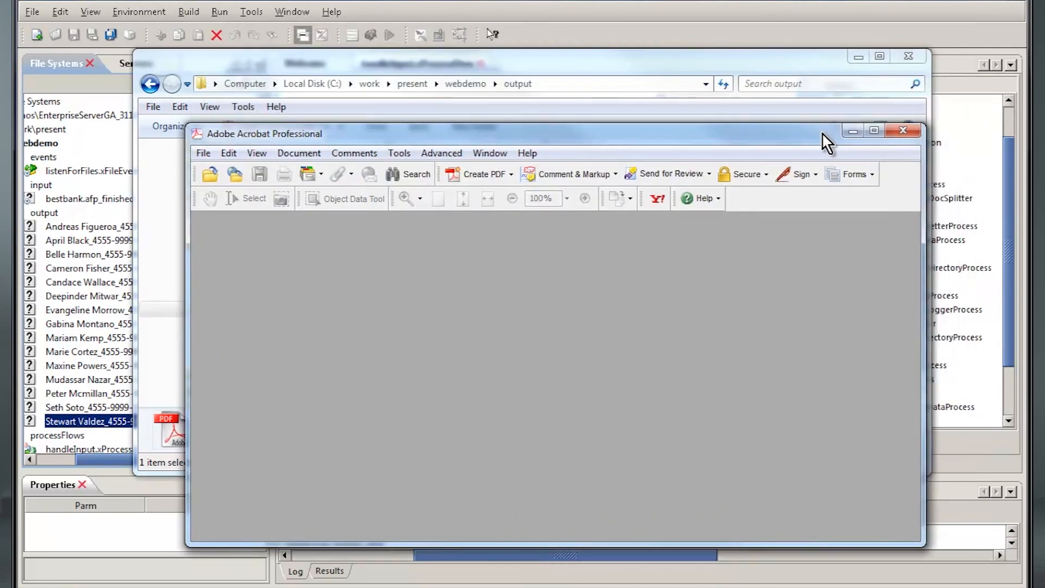
- Return to the output folder, open the fourth PDF without the reading setup, examine its statement, and close it
click(763, 62)
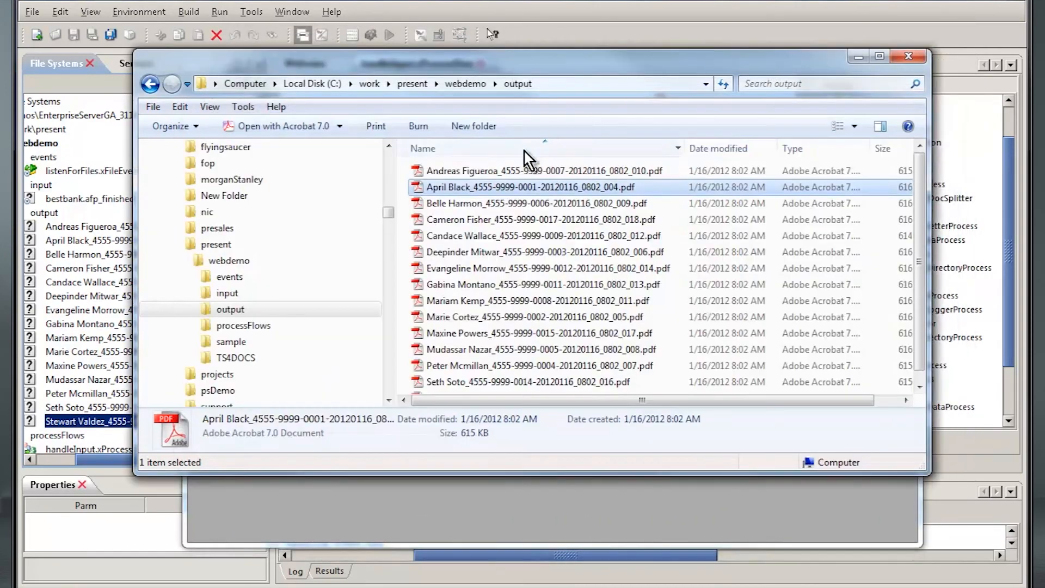
double_click(498, 219)
click(693, 457)
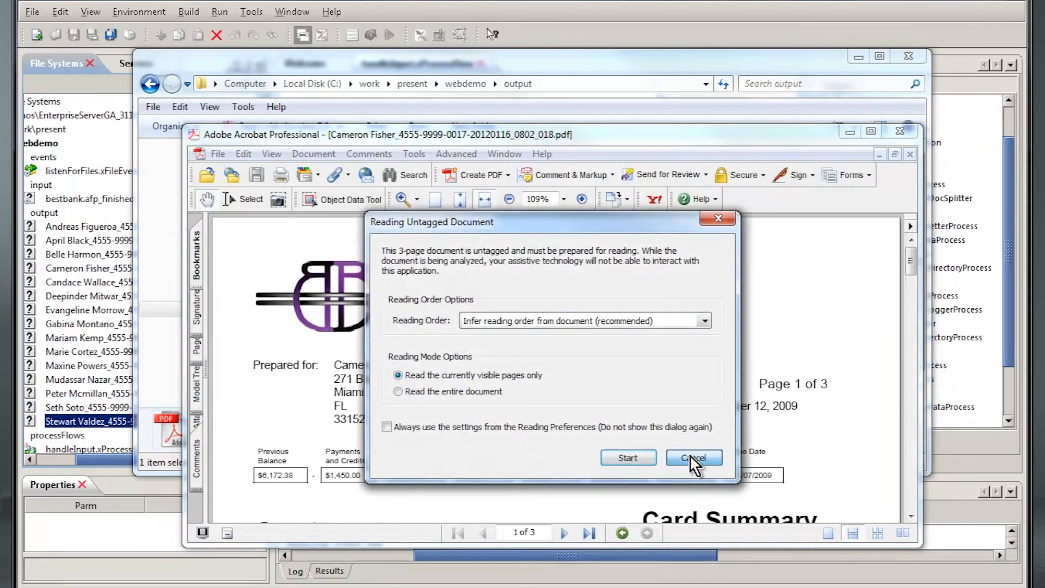
drag(912, 264, 913, 223)
click(910, 154)
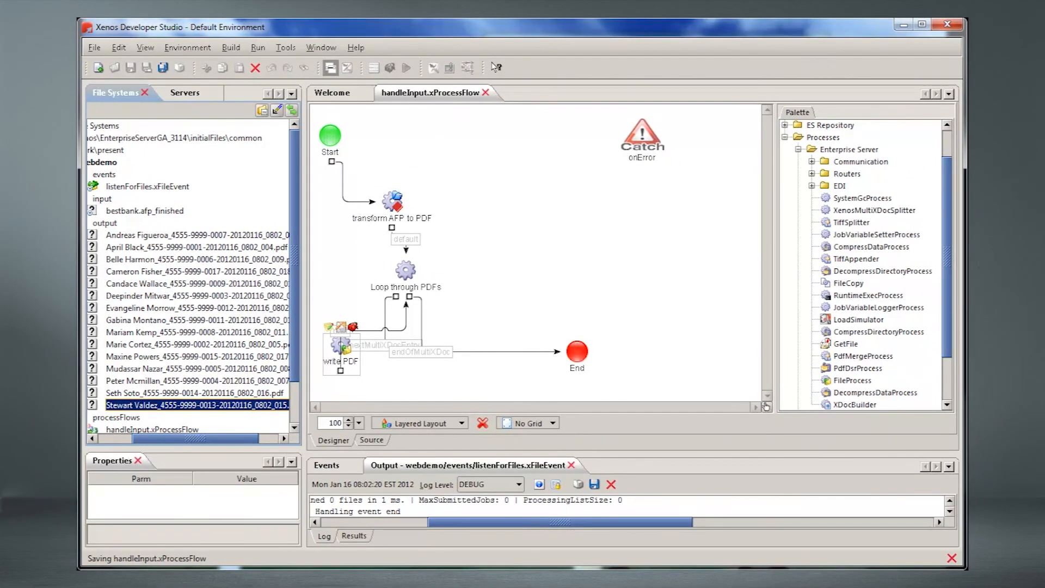
- Back in Xenos Developer Studio, close the handleInput process flow
click(485, 93)
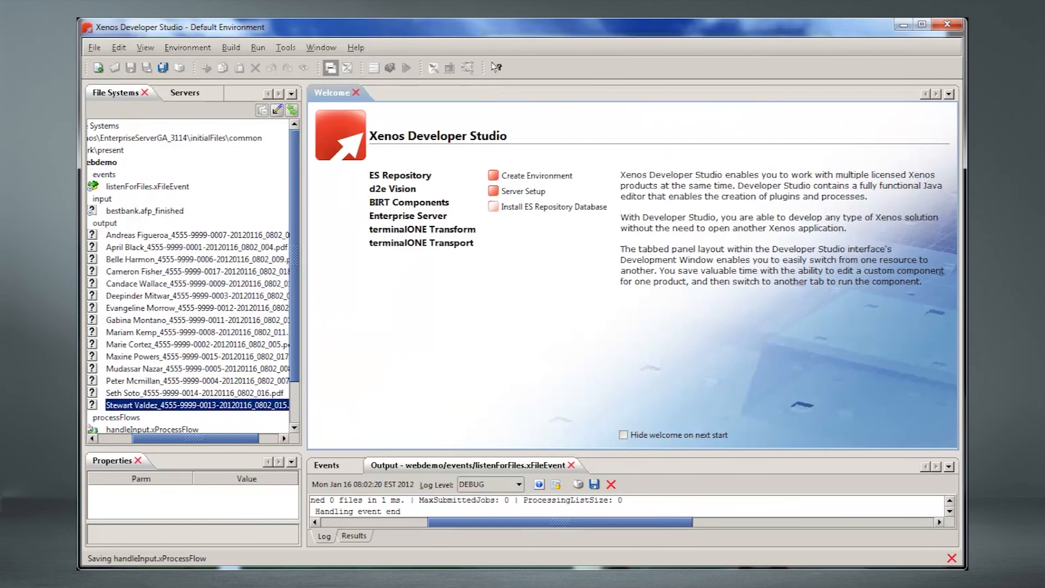